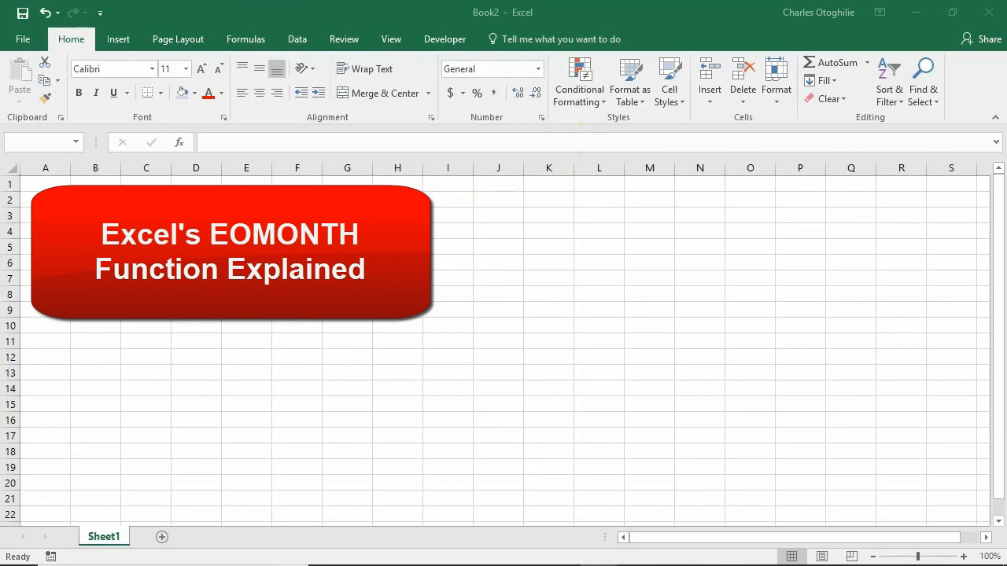
Look up EOMONTH in the Formulas Date & Time list to see what it returns
{"action": "left_click", "coordinate": [196, 200]}
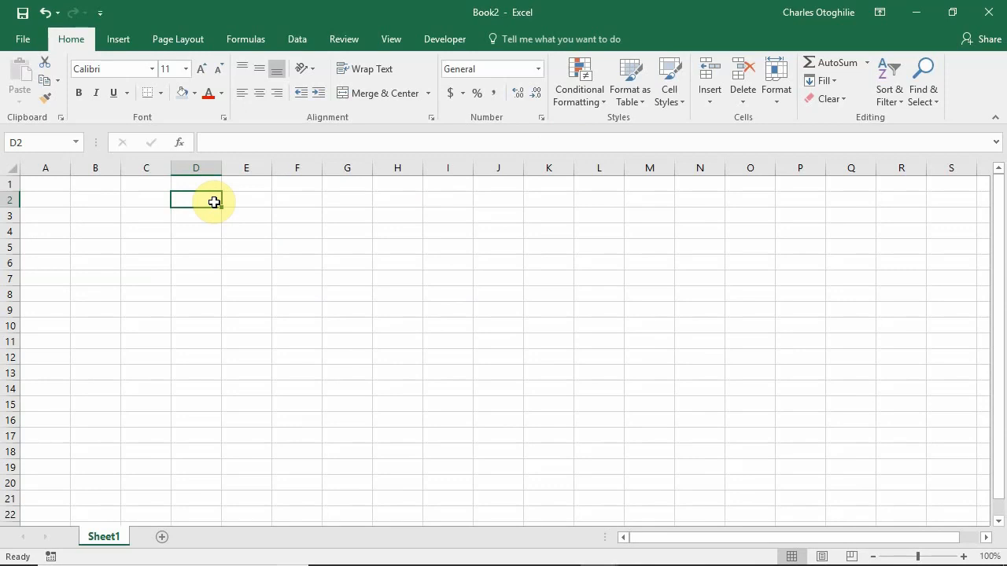
{"action": "left_click", "coordinate": [244, 39]}
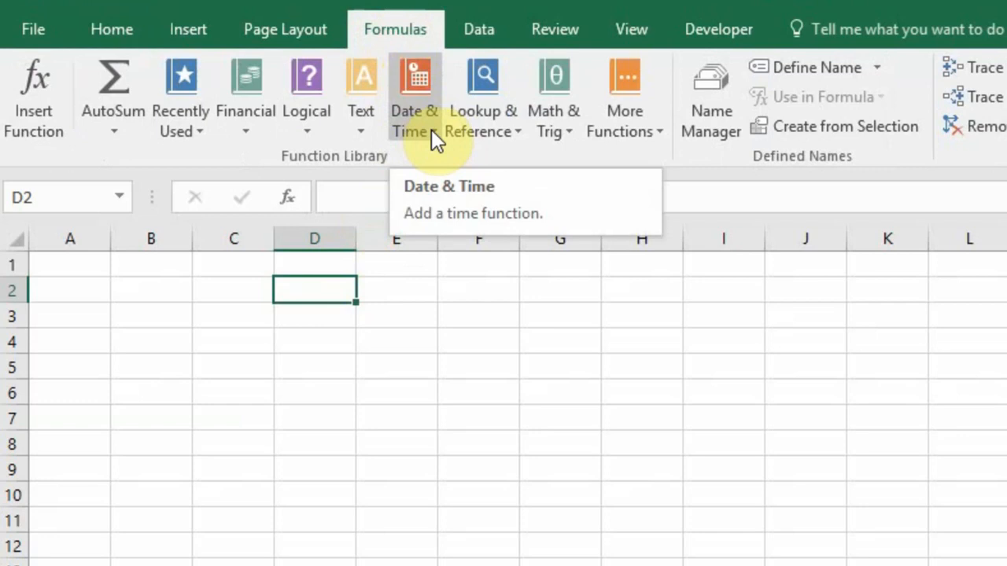
{"action": "left_click", "coordinate": [431, 129]}
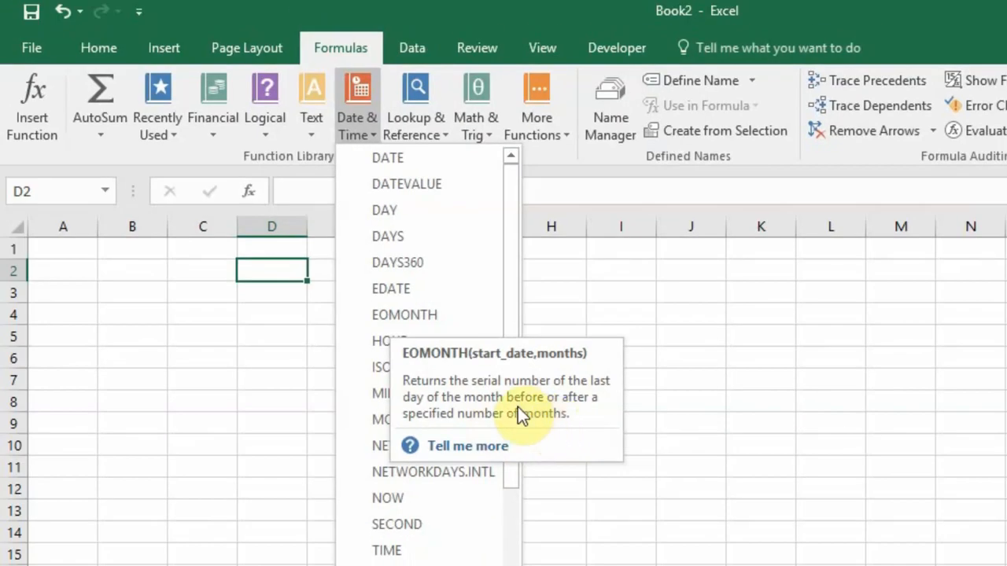
{"action": "left_click", "coordinate": [163, 267]}
{"action": "left_click", "coordinate": [121, 273]}
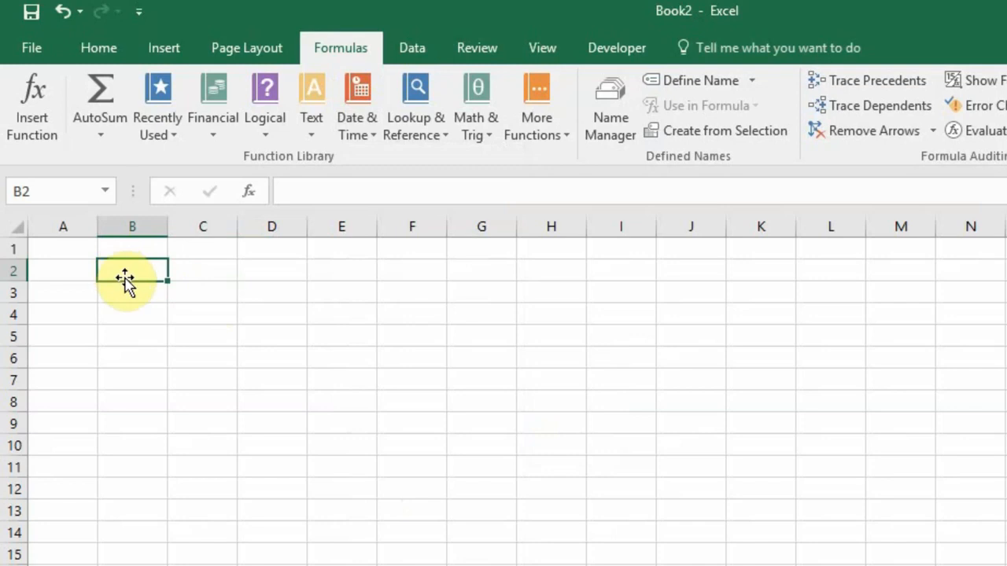
Enter the title Timing in cell A2
{"action": "left_click", "coordinate": [79, 270]}
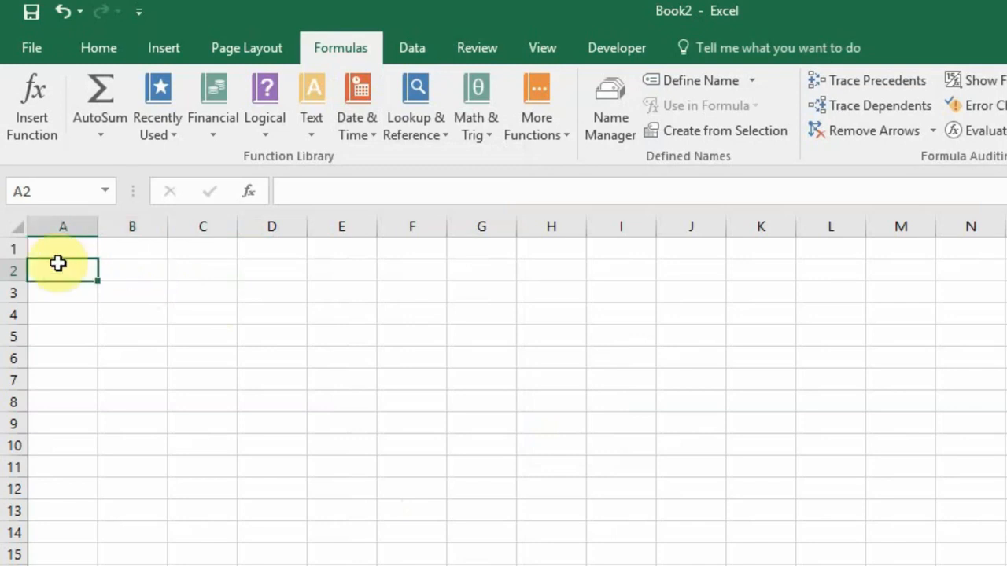
{"action": "type", "text": "Timing"}
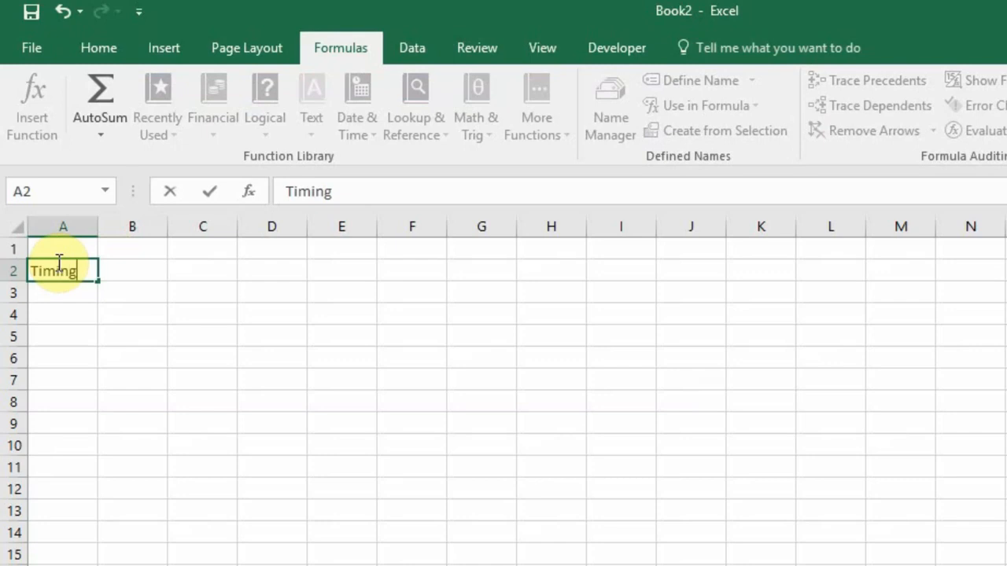
{"action": "key", "text": "Return"}
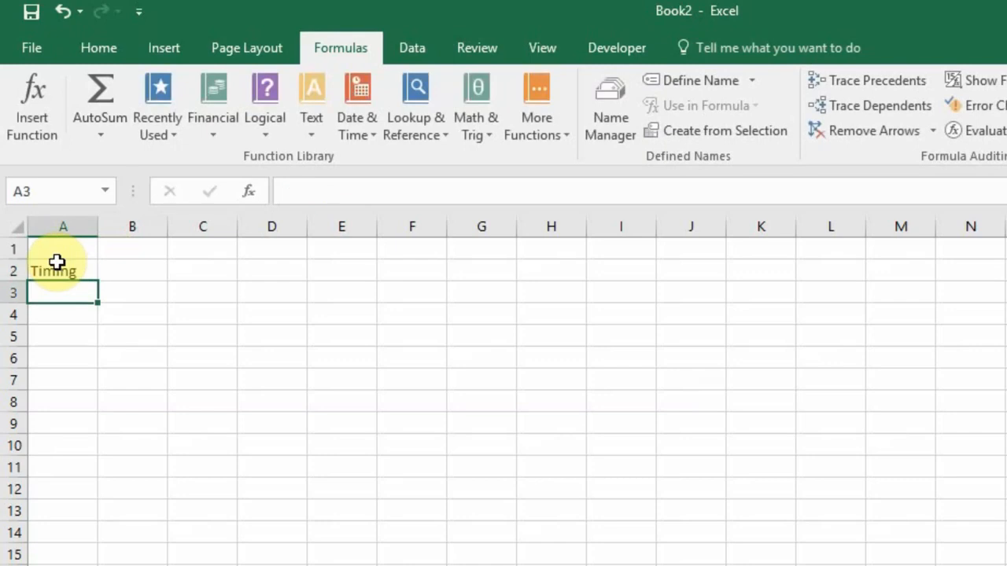
Label D2 as Start and D3 as End
{"action": "key", "text": "Right"}
{"action": "key", "text": "Right"}
{"action": "key", "text": "Right"}
{"action": "key", "text": "Up"}
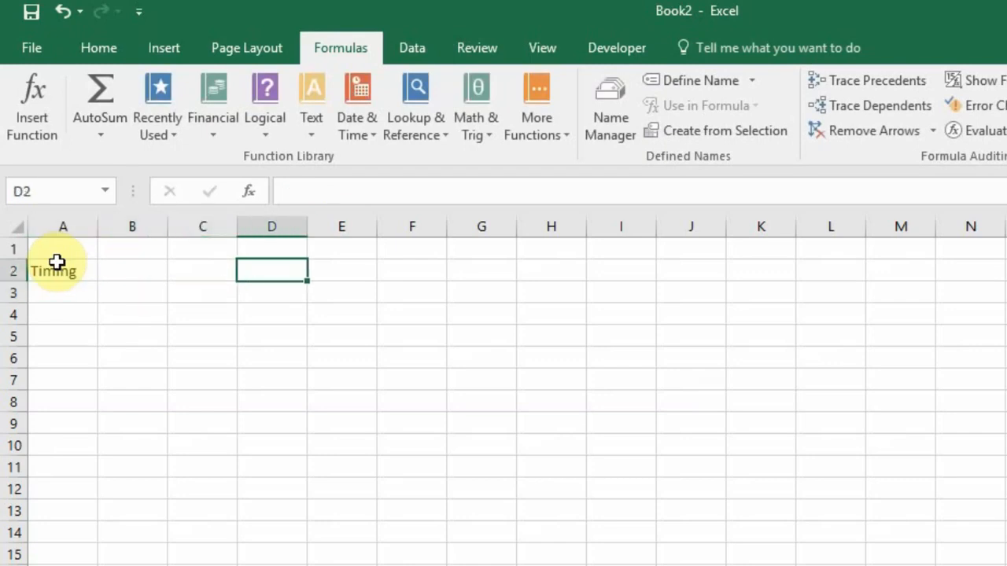
{"action": "key", "text": "Left"}
{"action": "key", "text": "Right"}
{"action": "type", "text": "Start"}
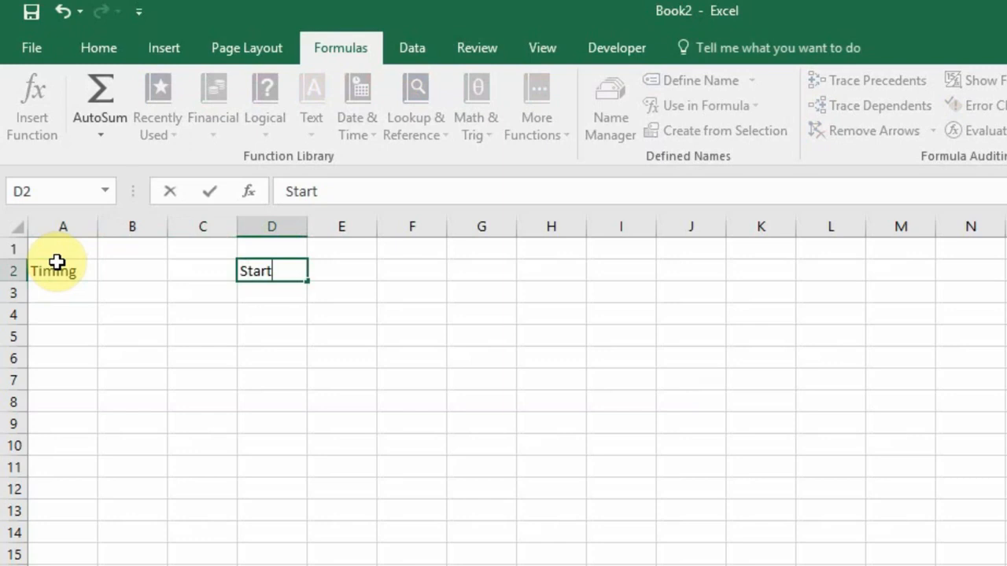
{"action": "key", "text": "Return"}
{"action": "type", "text": "End"}
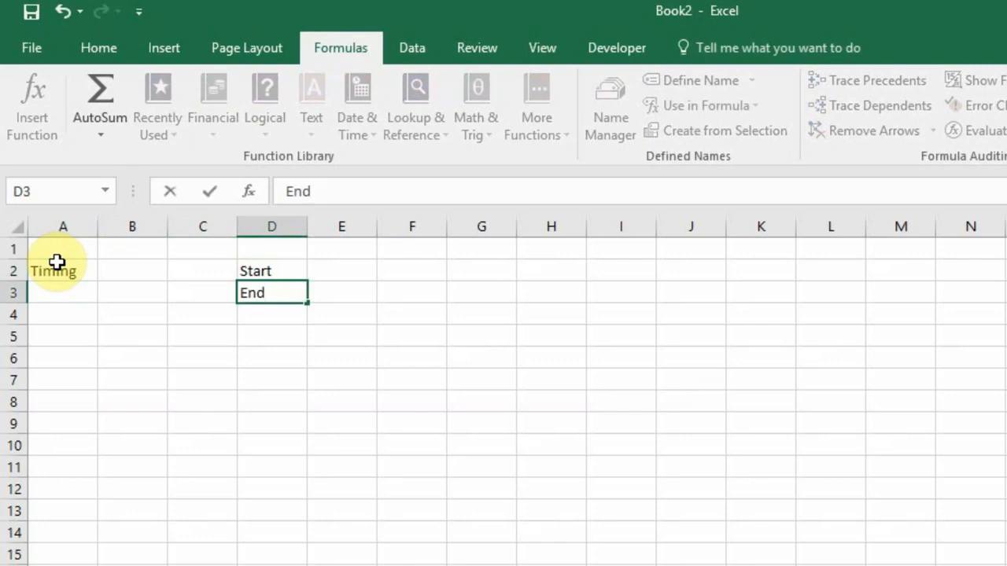
{"action": "key", "text": "Tab"}
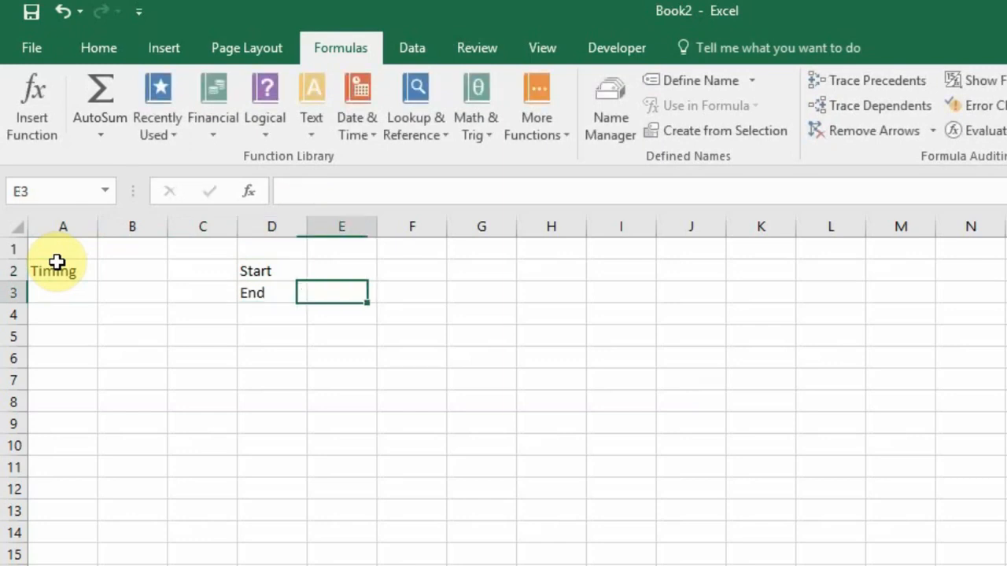
{"action": "key", "text": "Up"}
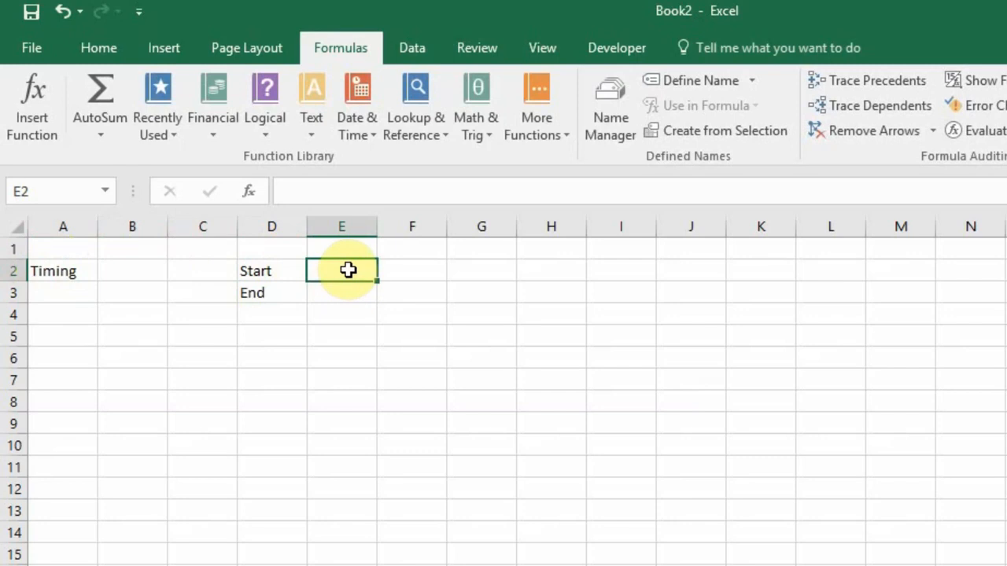
Enter the start date 1-Jan-2020 in E2
{"action": "type", "text": "1"}
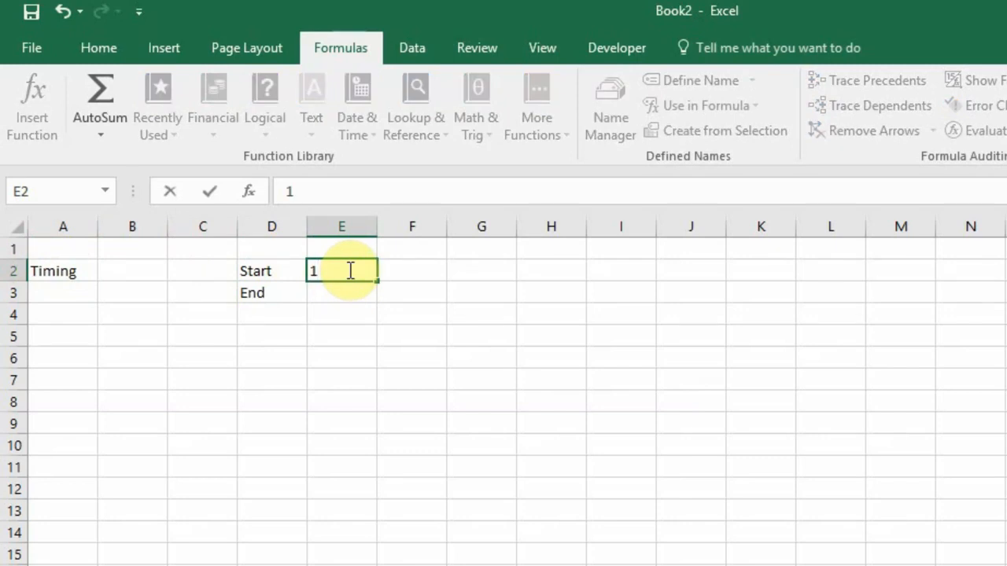
{"action": "type", "text": "-Jan-2020"}
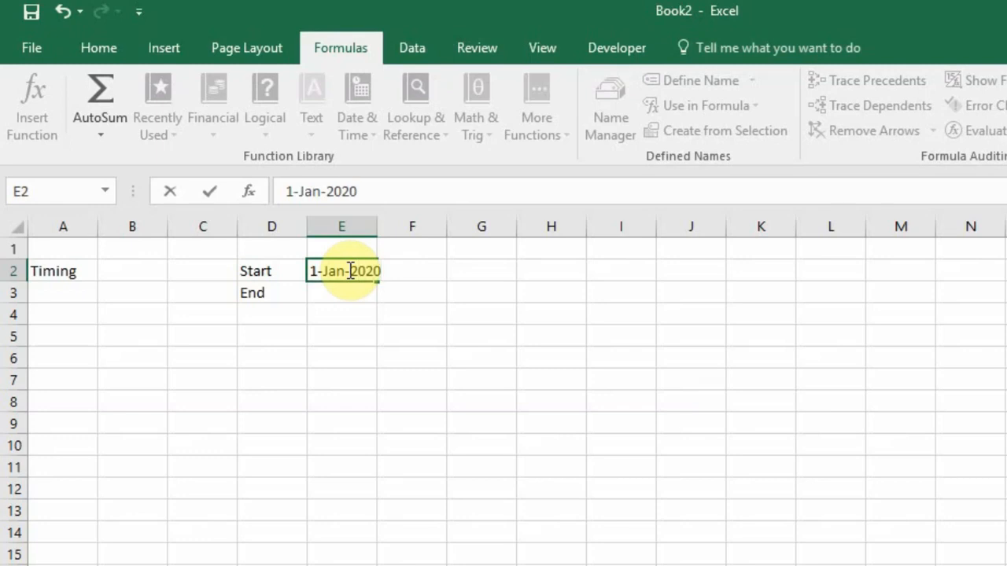
{"action": "key", "text": "Return"}
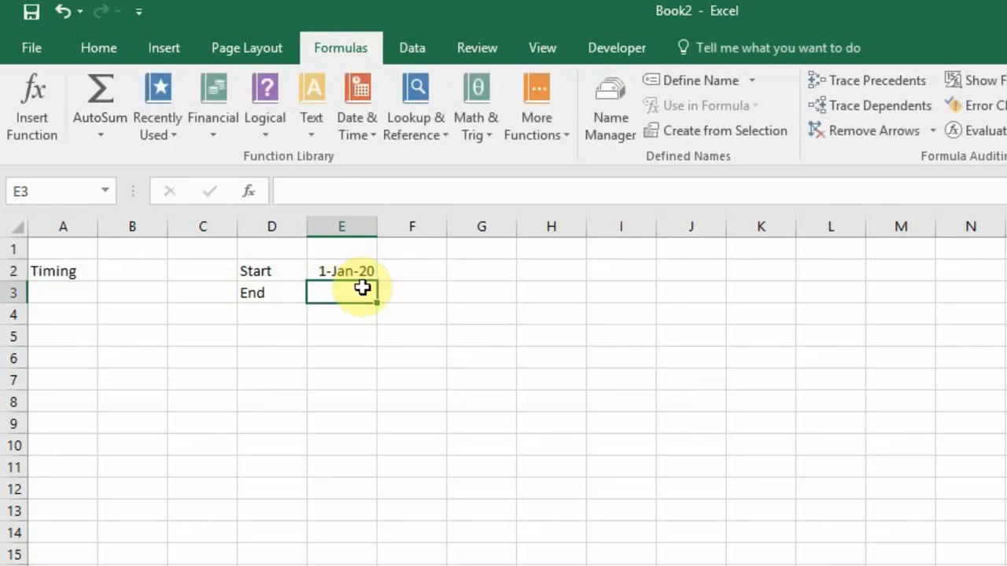
{"action": "left_click", "coordinate": [344, 272]}
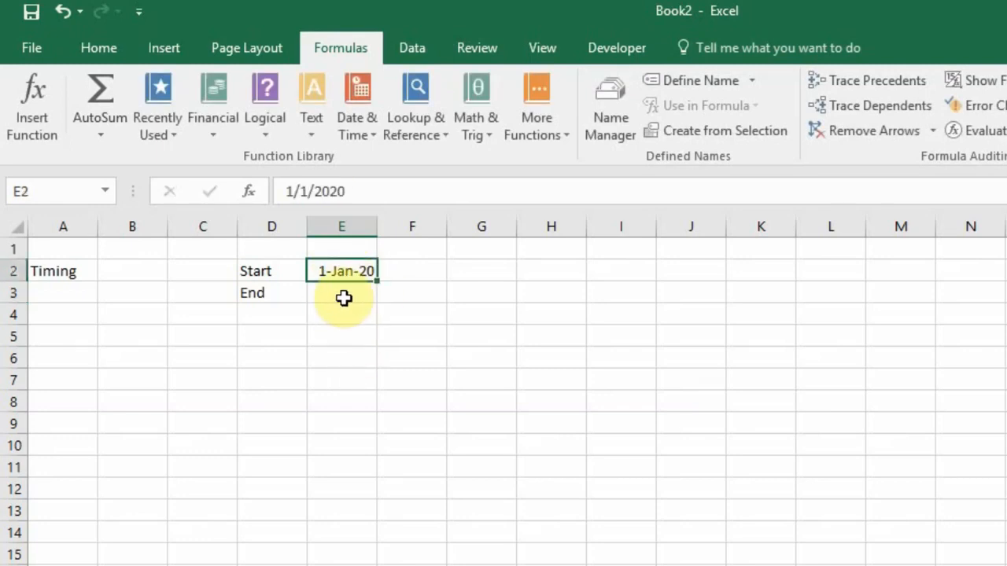
Shade E2 light grey and widen column E to fit the date
{"action": "left_click", "coordinate": [113, 44]}
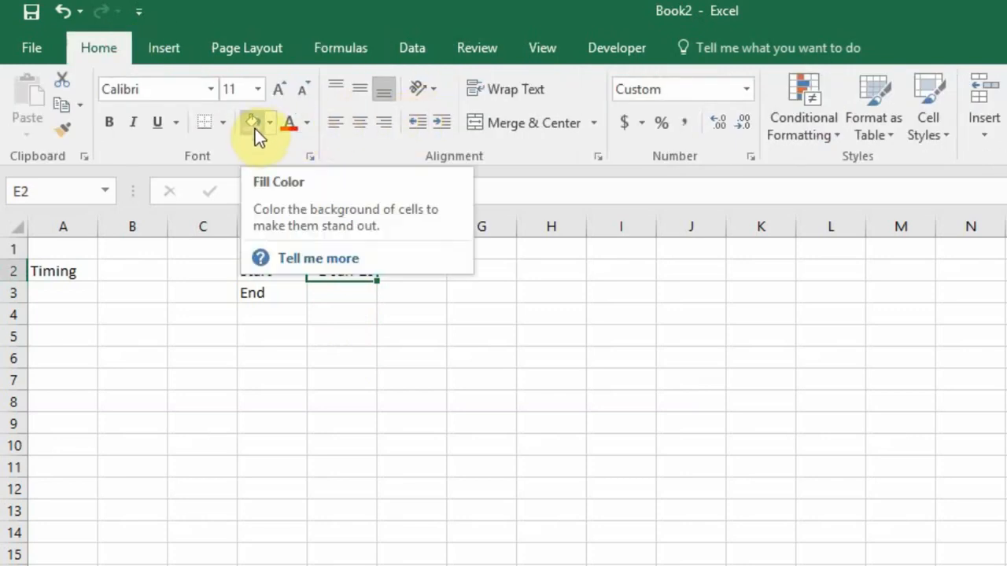
{"action": "left_click", "coordinate": [357, 292]}
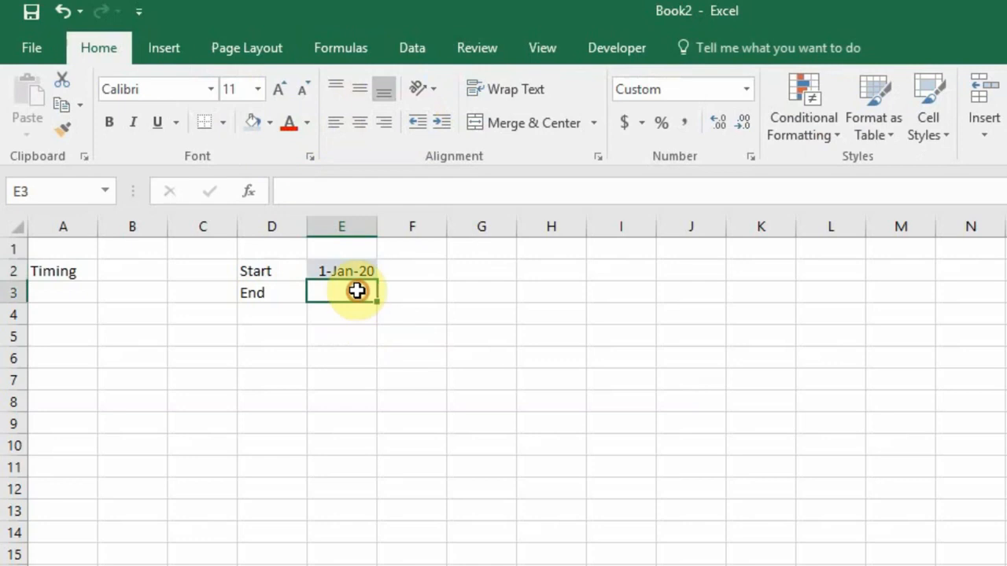
{"action": "left_click", "coordinate": [357, 272]}
{"action": "left_click_drag", "start_coordinate": [378, 227], "coordinate": [386, 228]}
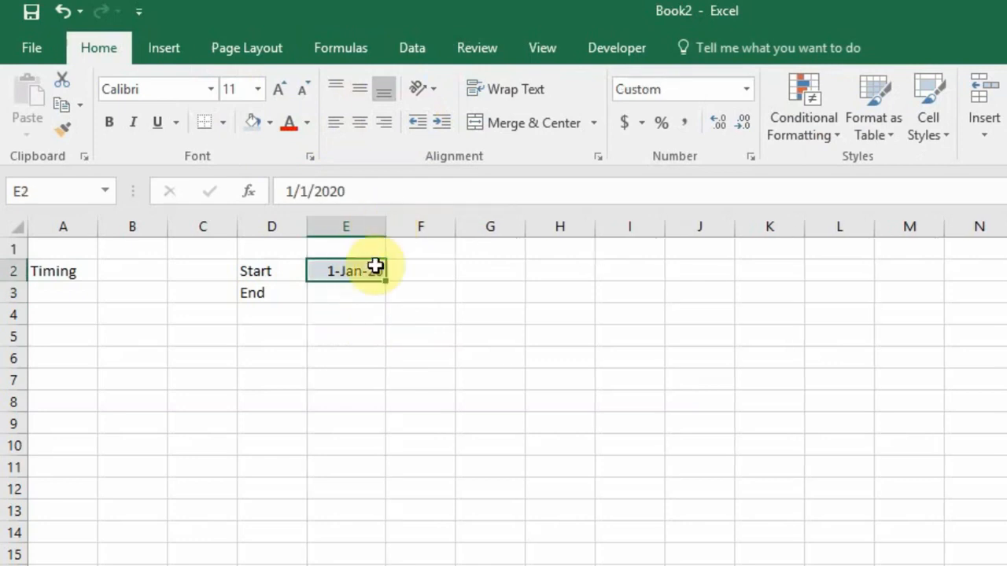
{"action": "left_click", "coordinate": [342, 294]}
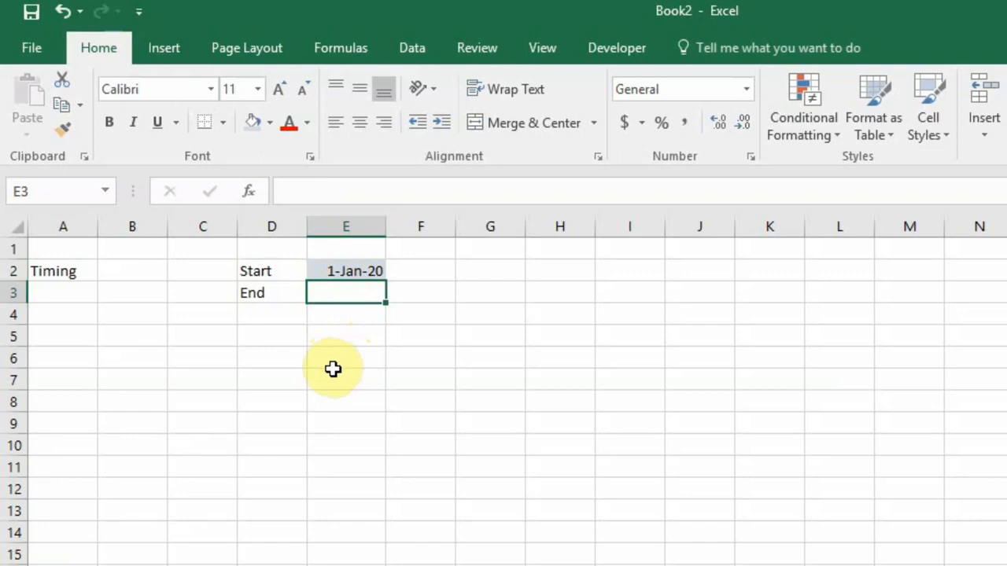
Enter =EOMONTH(E2,1) in E3 as the first End date
{"action": "type", "text": "="}
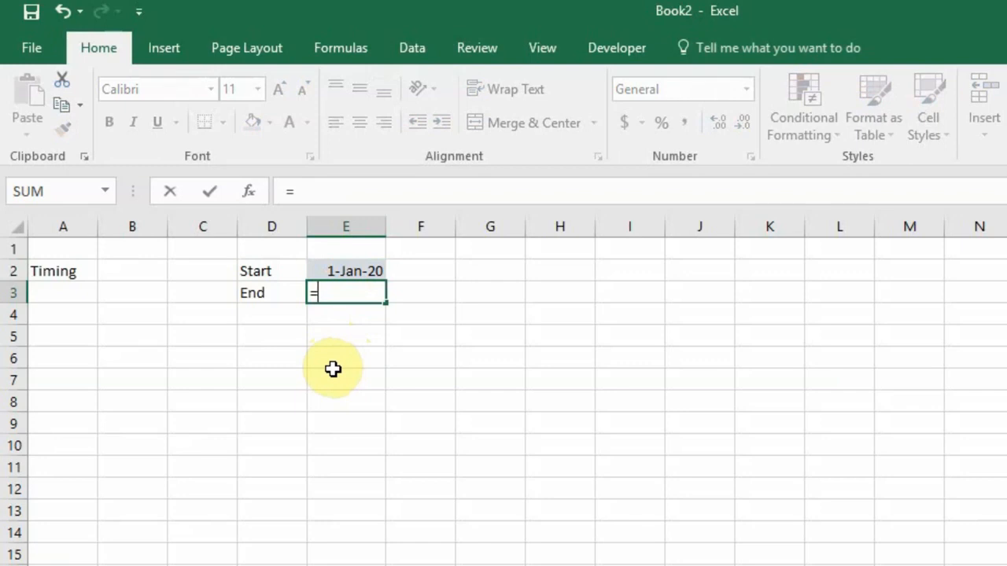
{"action": "type", "text": "eomon"}
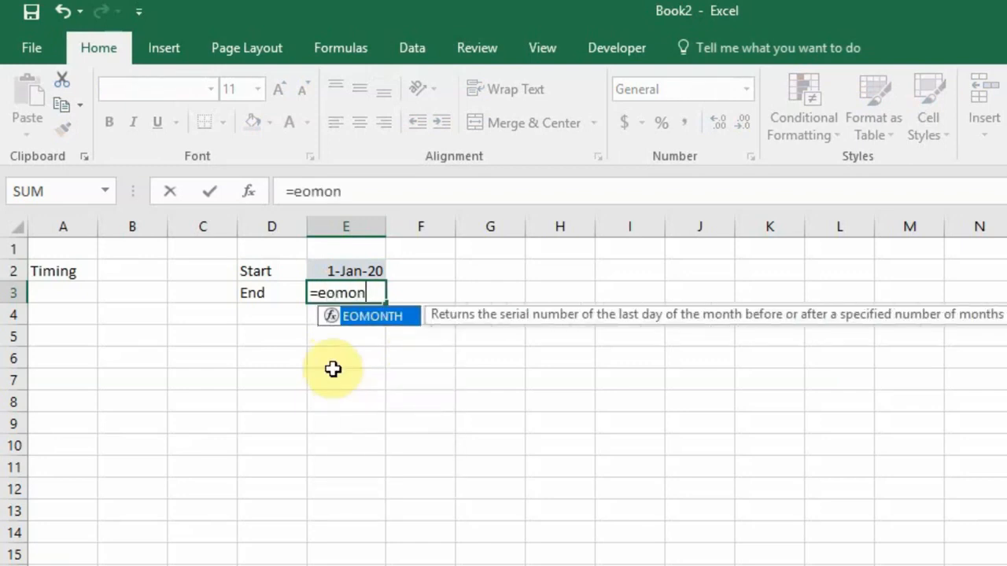
{"action": "type", "text": "th("}
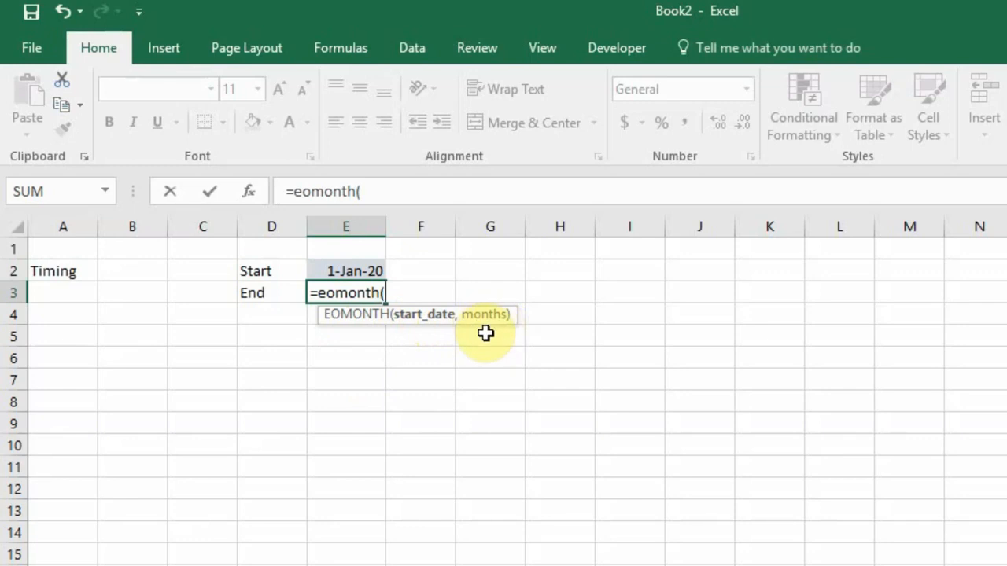
{"action": "left_click", "coordinate": [349, 271]}
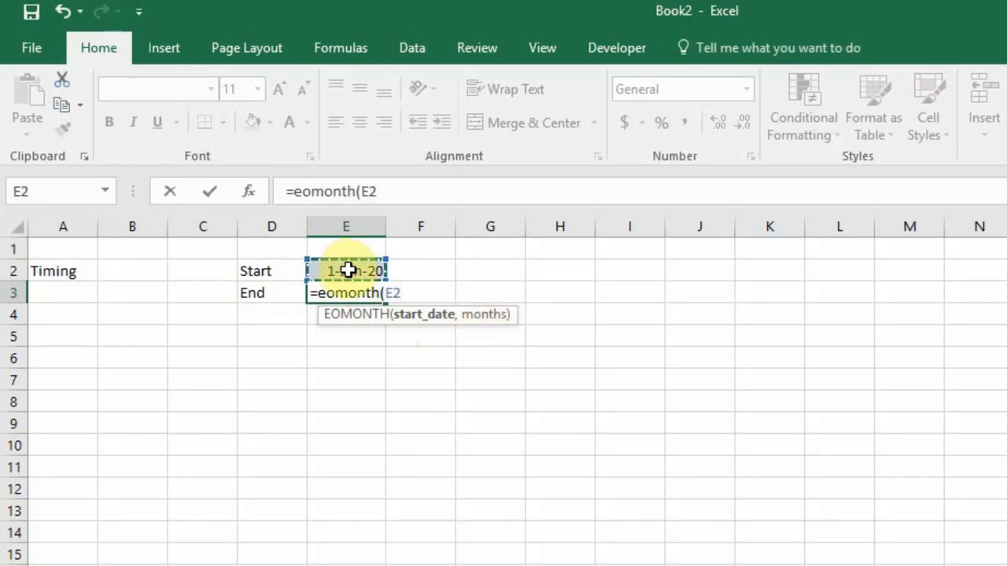
{"action": "type", "text": ","}
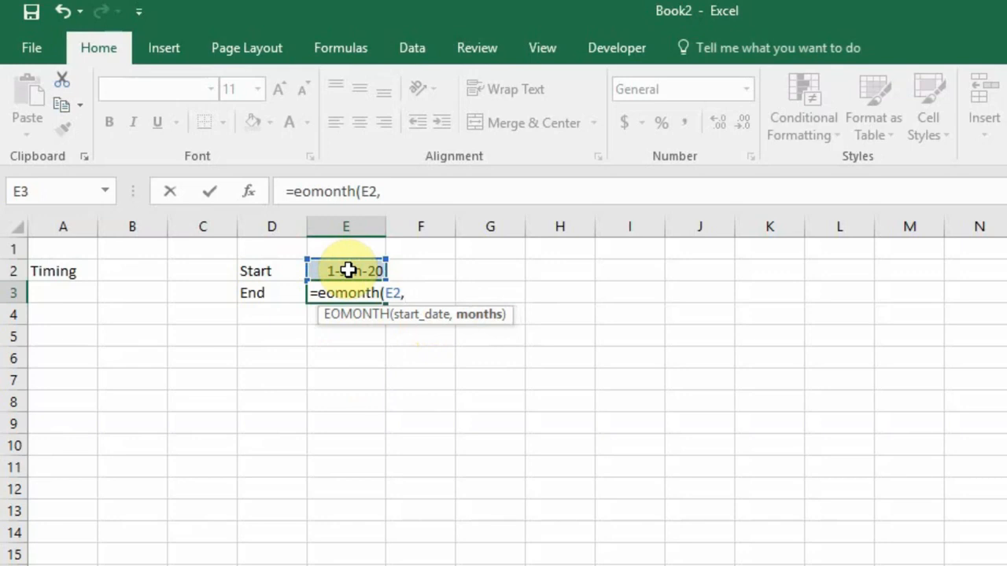
{"action": "type", "text": "1)"}
{"action": "key", "text": "Return"}
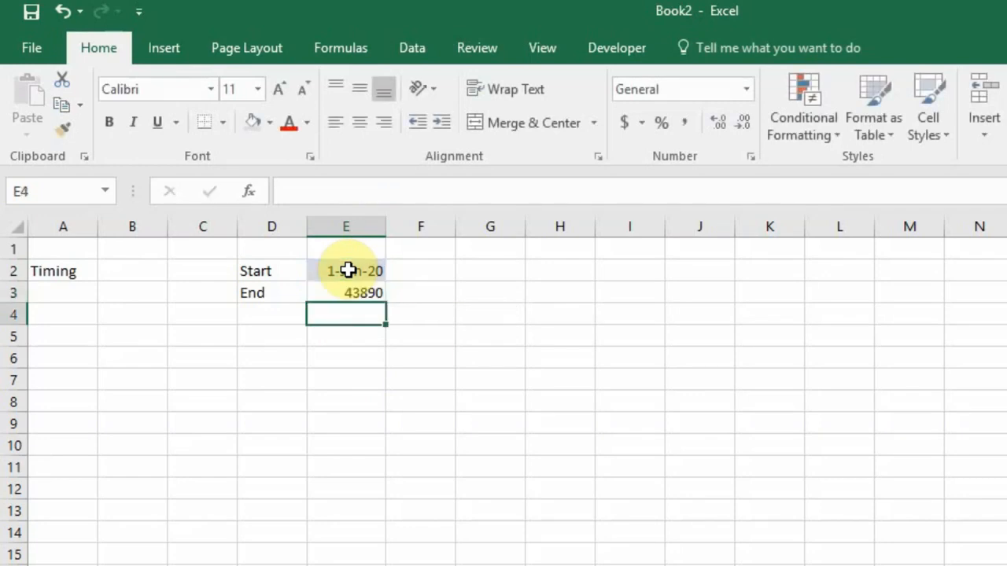
{"action": "left_click", "coordinate": [349, 295]}
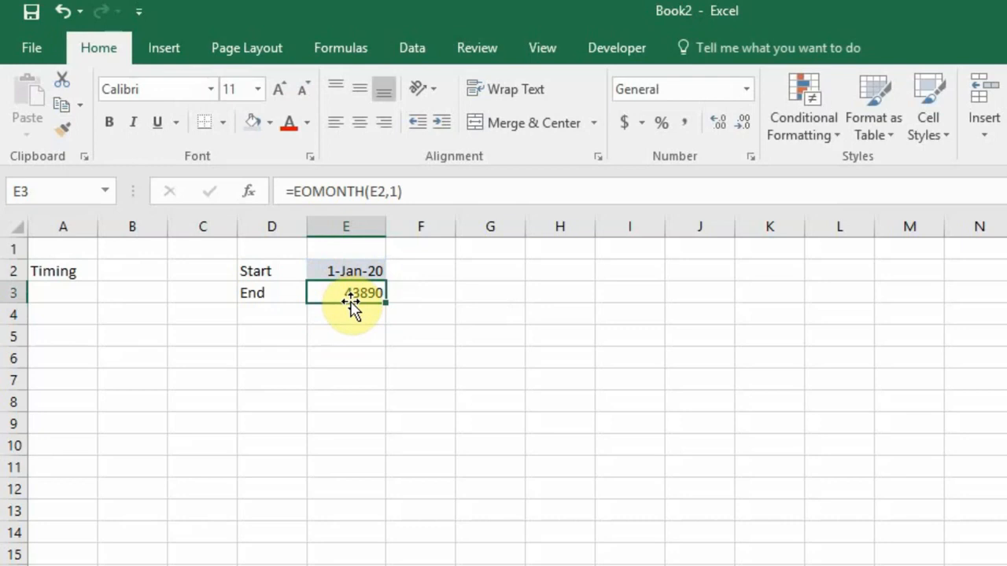
Format E3 with the 14-Mar-12 date type so it shows 29-Feb-20
{"action": "left_click", "coordinate": [752, 156]}
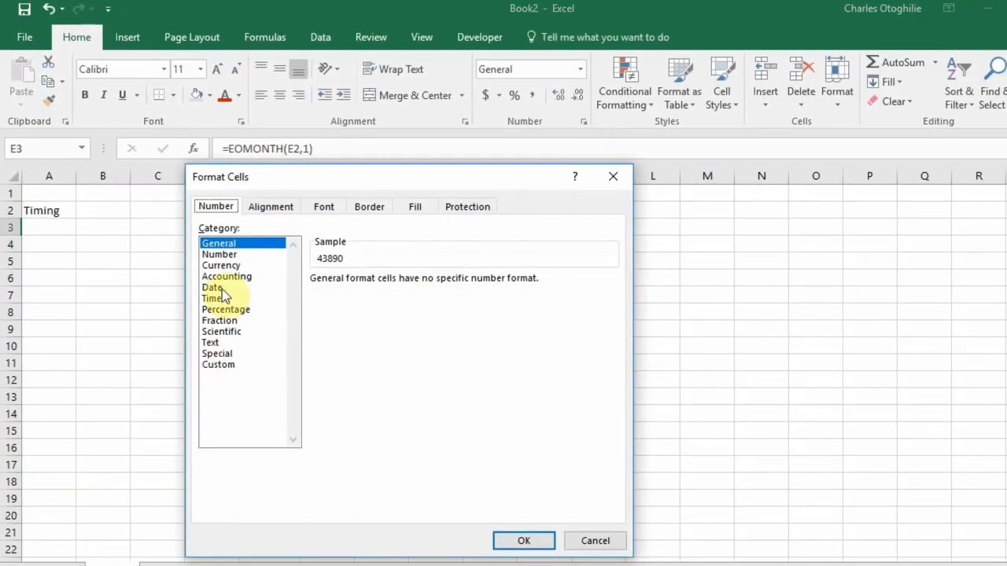
{"action": "left_click", "coordinate": [213, 288]}
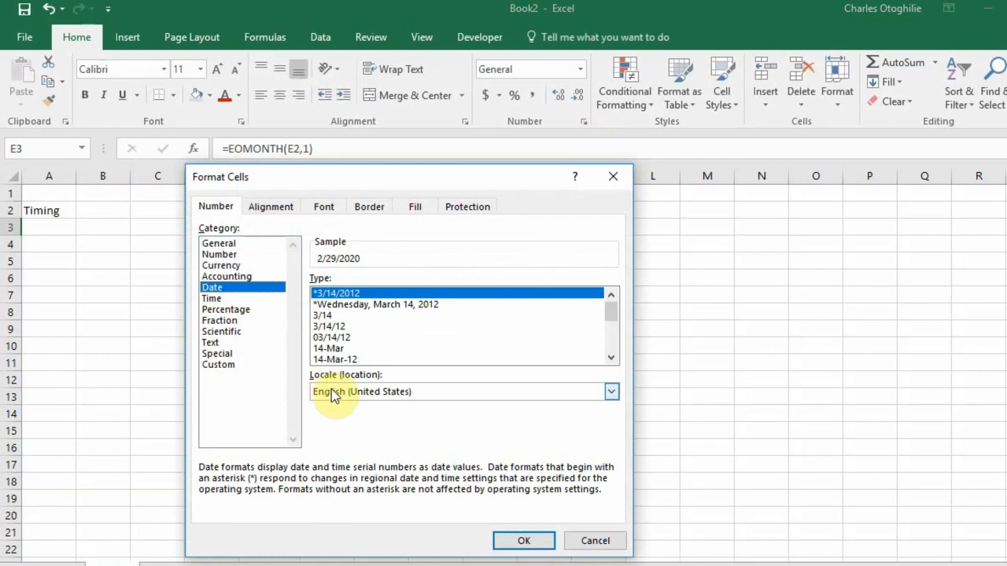
{"action": "left_click", "coordinate": [611, 358]}
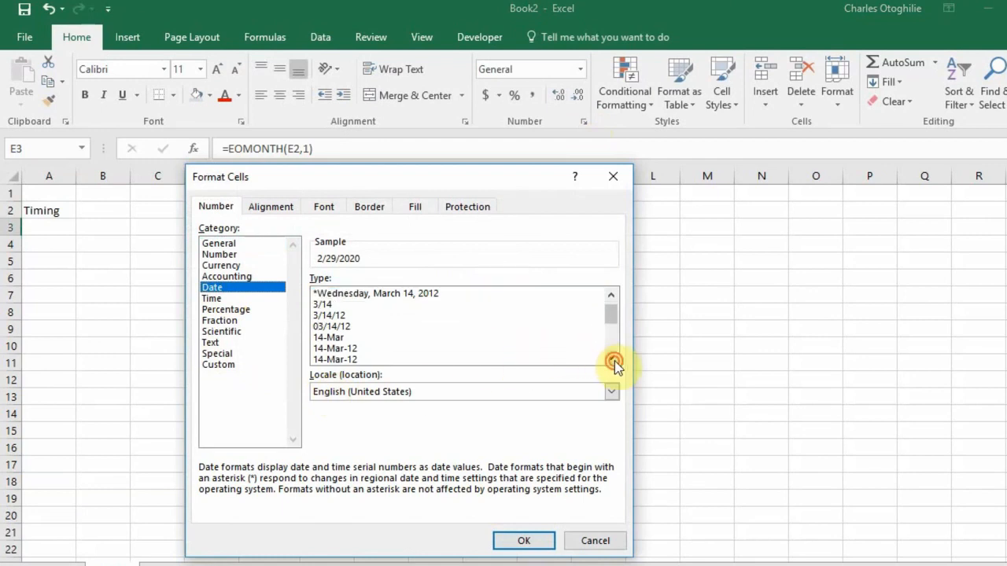
{"action": "left_click", "coordinate": [611, 358]}
{"action": "left_click", "coordinate": [343, 339]}
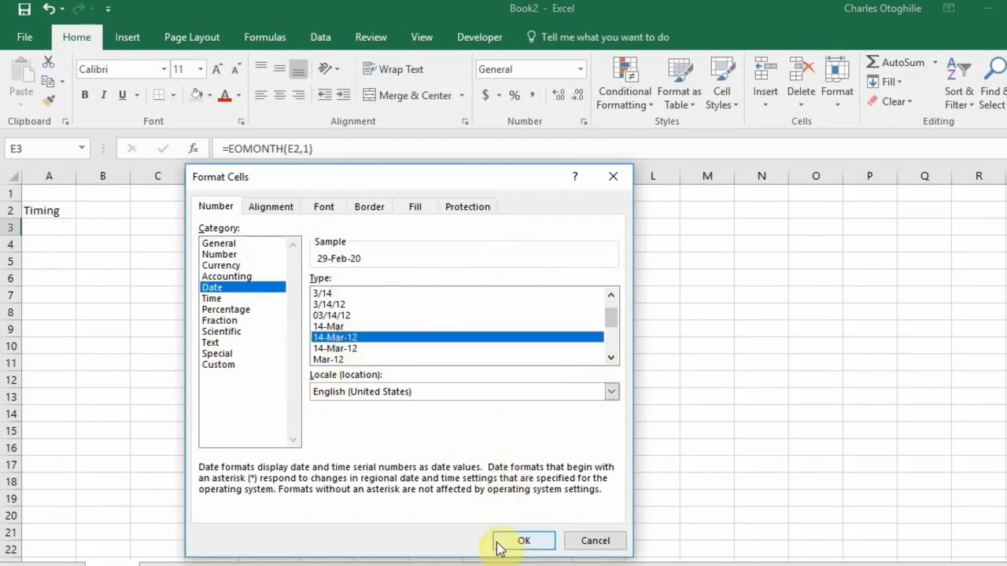
{"action": "left_click", "coordinate": [525, 541]}
{"action": "left_click", "coordinate": [279, 296]}
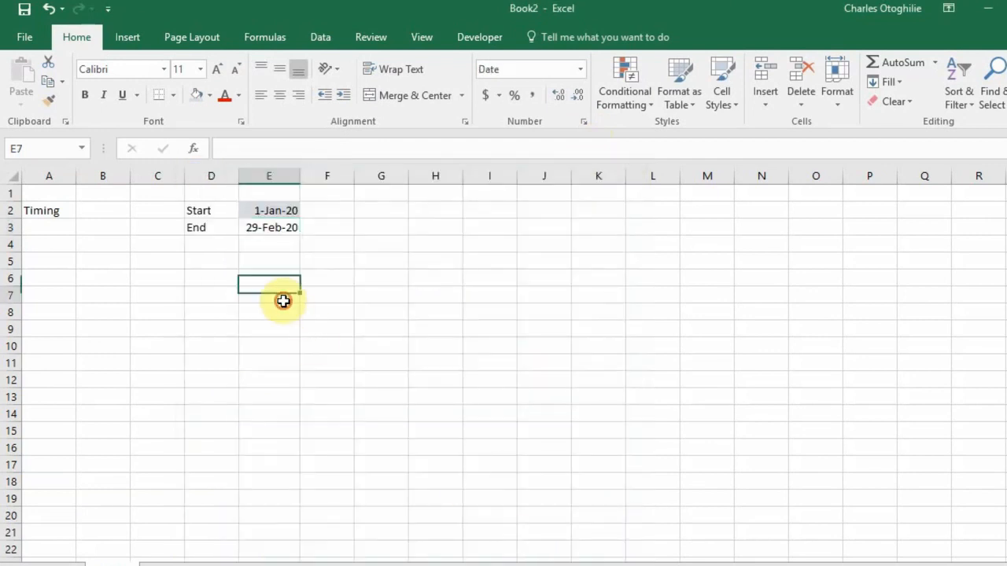
{"action": "left_click", "coordinate": [270, 230]}
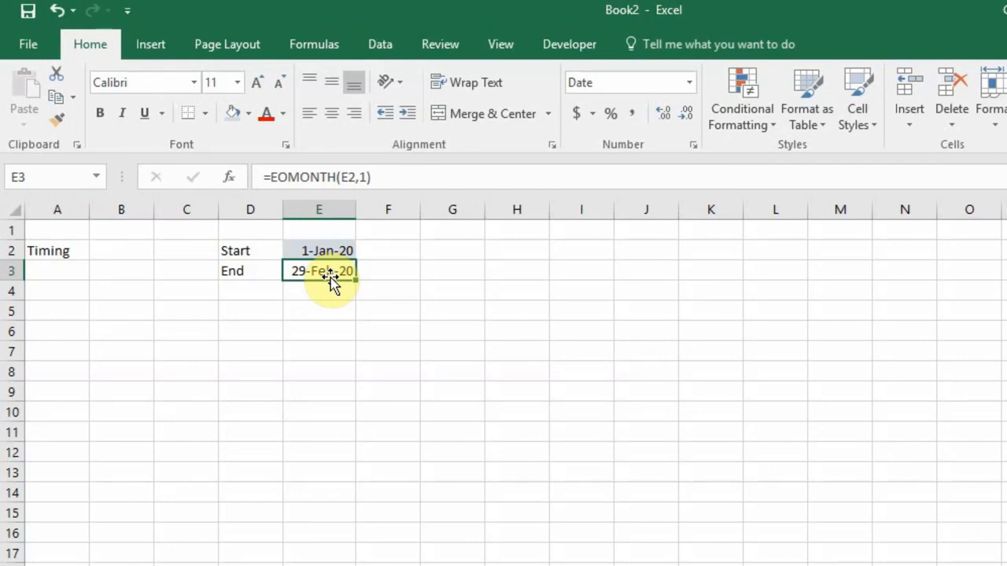
Change E3's months argument from 1 to 0, giving =EOMONTH(E2,0) and 31-Jan-20
{"action": "left_click", "coordinate": [325, 250]}
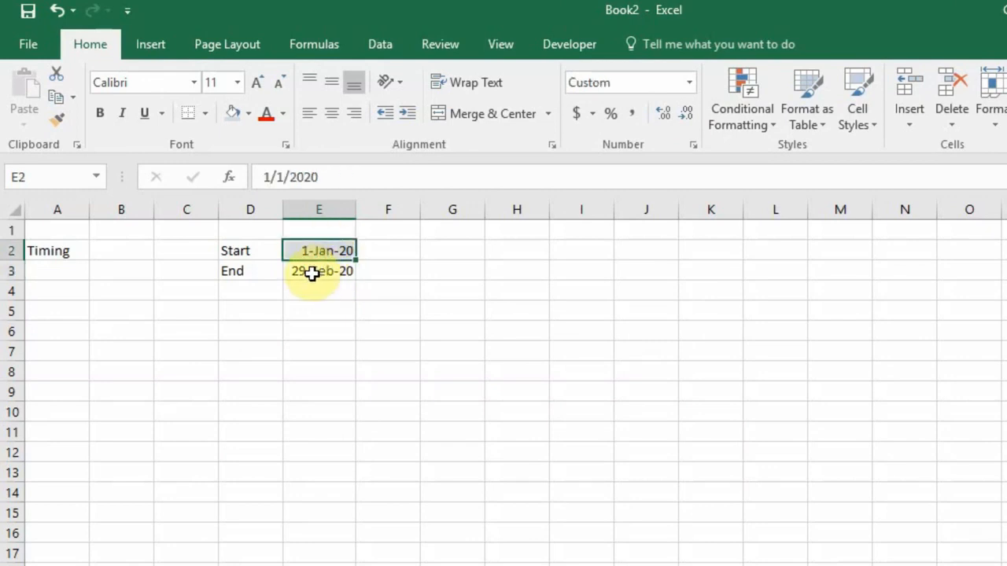
{"action": "left_click", "coordinate": [312, 273]}
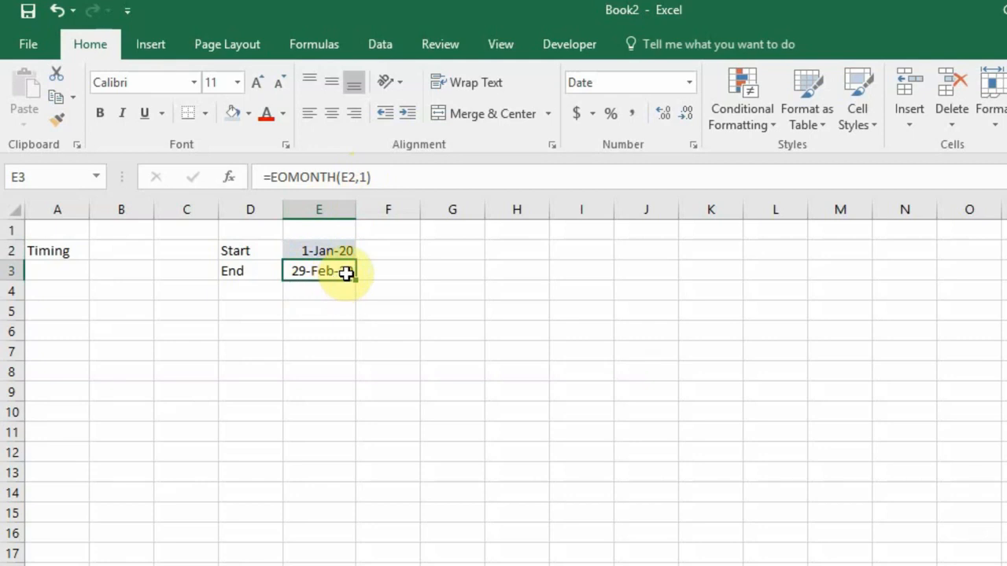
{"action": "left_click", "coordinate": [367, 178]}
{"action": "key", "text": "BackSpace"}
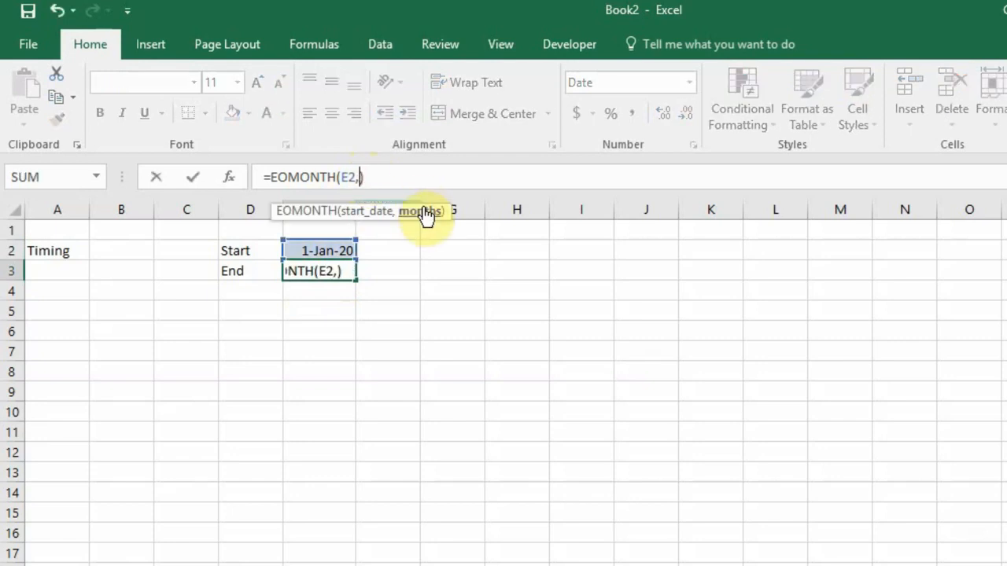
{"action": "type", "text": "0"}
{"action": "key", "text": "Return"}
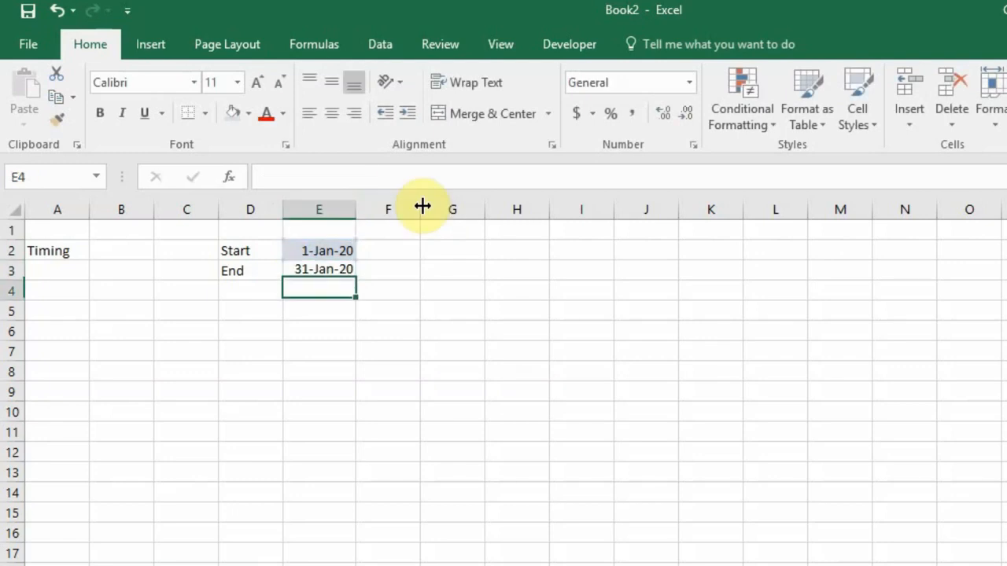
{"action": "left_click", "coordinate": [327, 272]}
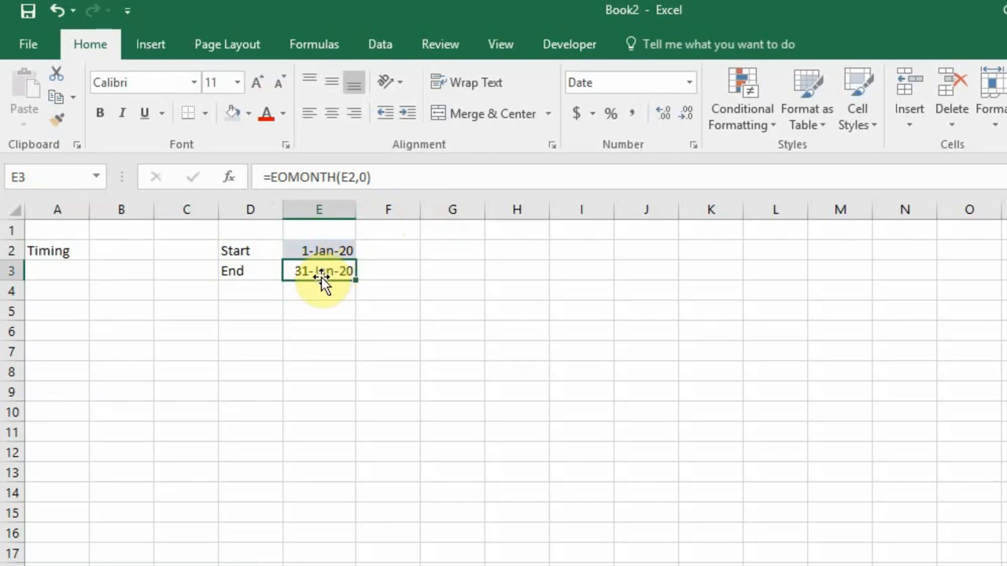
{"action": "left_click", "coordinate": [325, 250]}
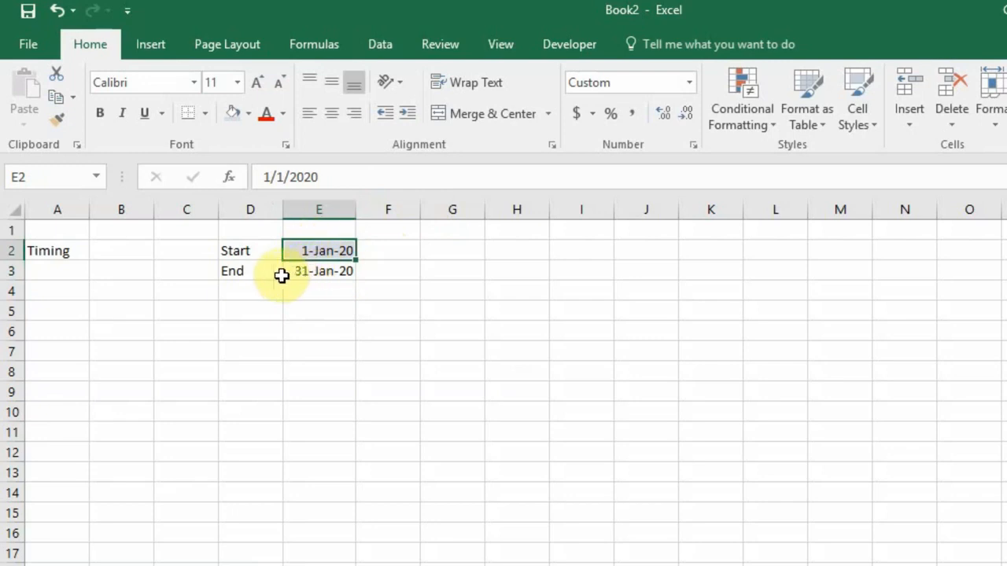
{"action": "left_click", "coordinate": [317, 271]}
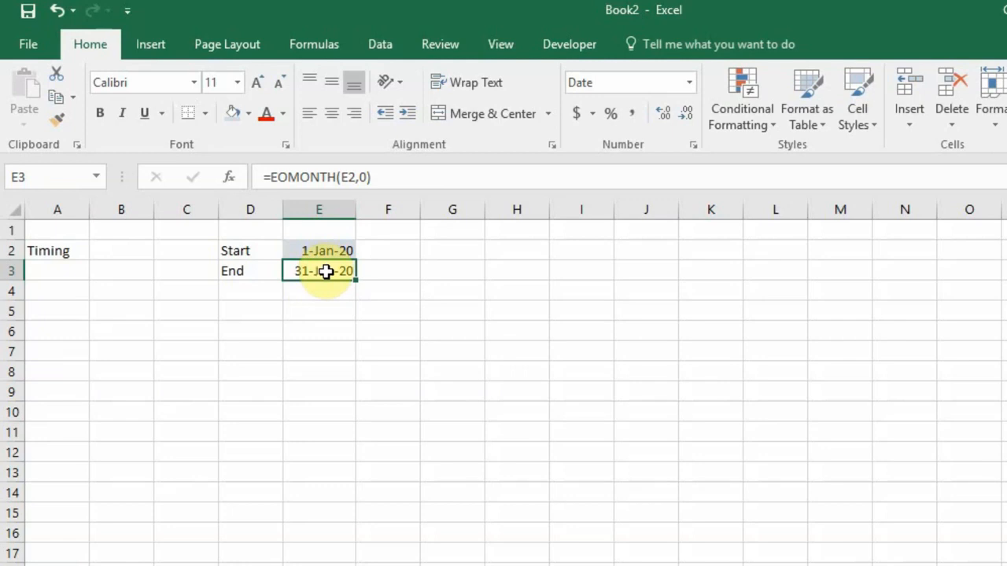
{"action": "left_click", "coordinate": [367, 175]}
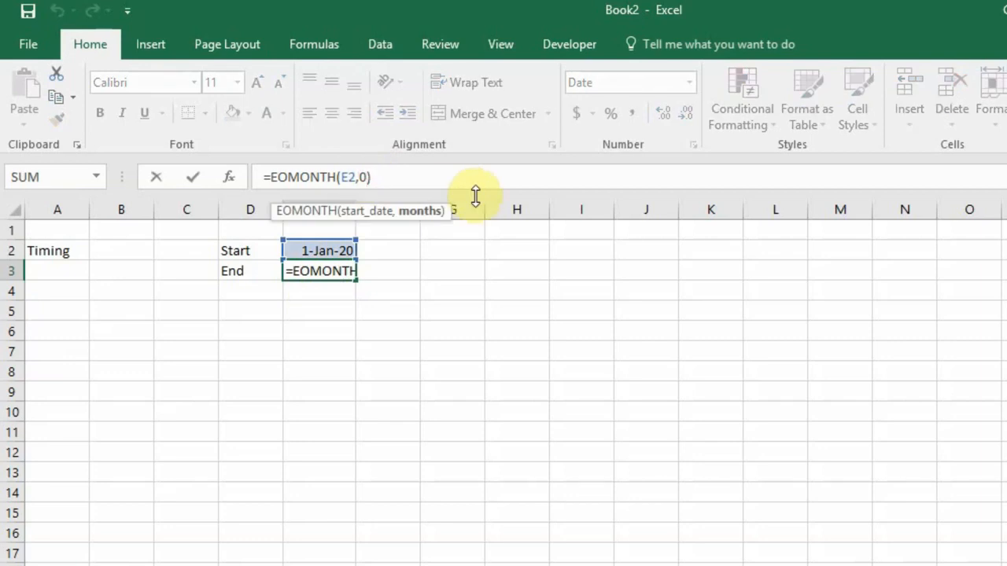
{"action": "key", "text": "BackSpace"}
{"action": "type", "text": "-1"}
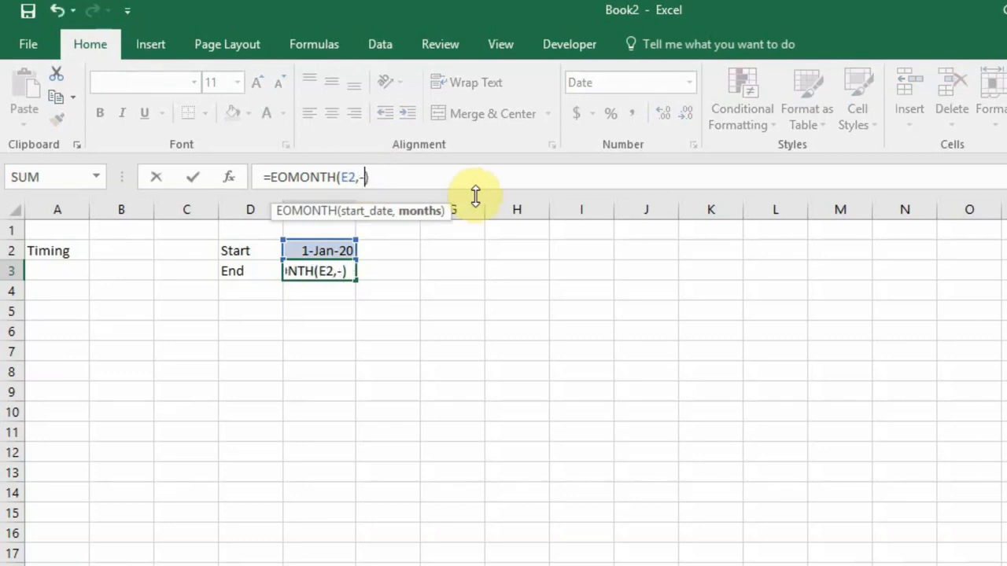
{"action": "key", "text": "Return"}
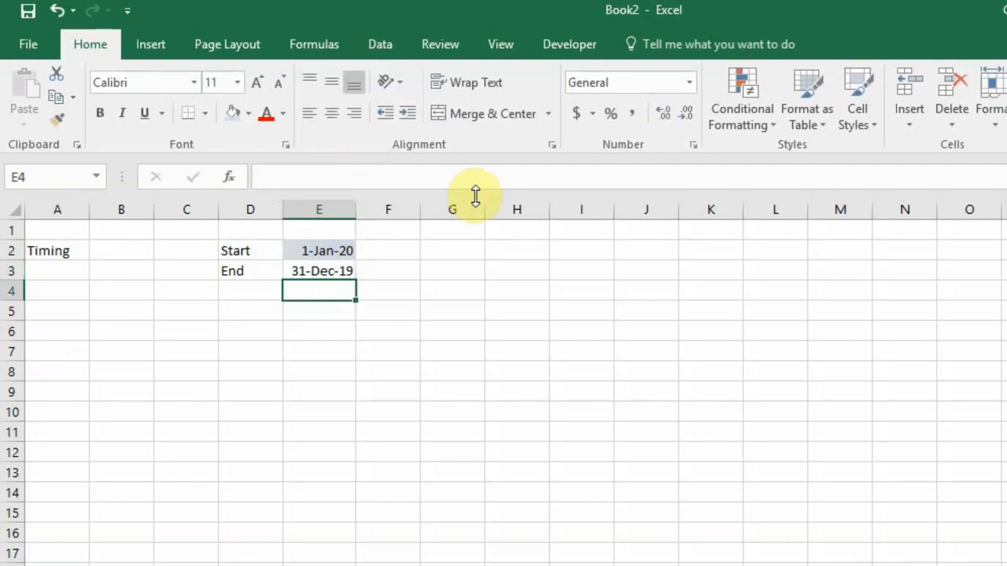
{"action": "left_click", "coordinate": [321, 270]}
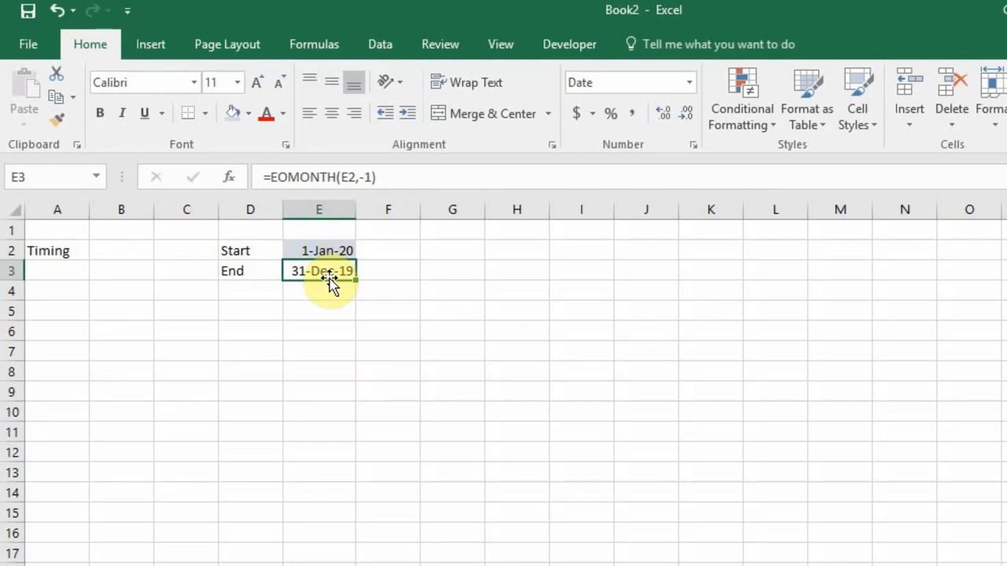
{"action": "left_click", "coordinate": [374, 177]}
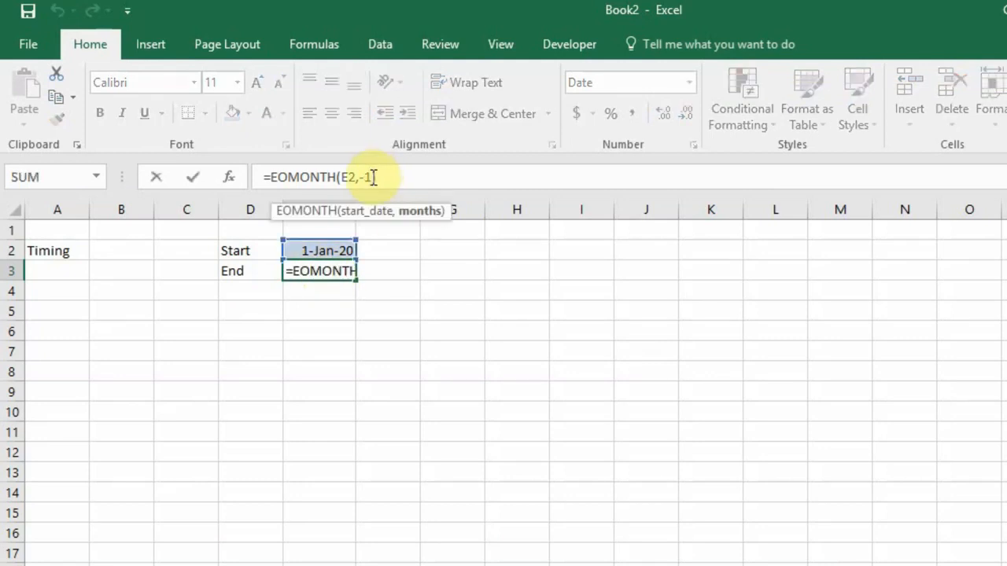
{"action": "key", "text": "BackSpace"}
{"action": "key", "text": "BackSpace"}
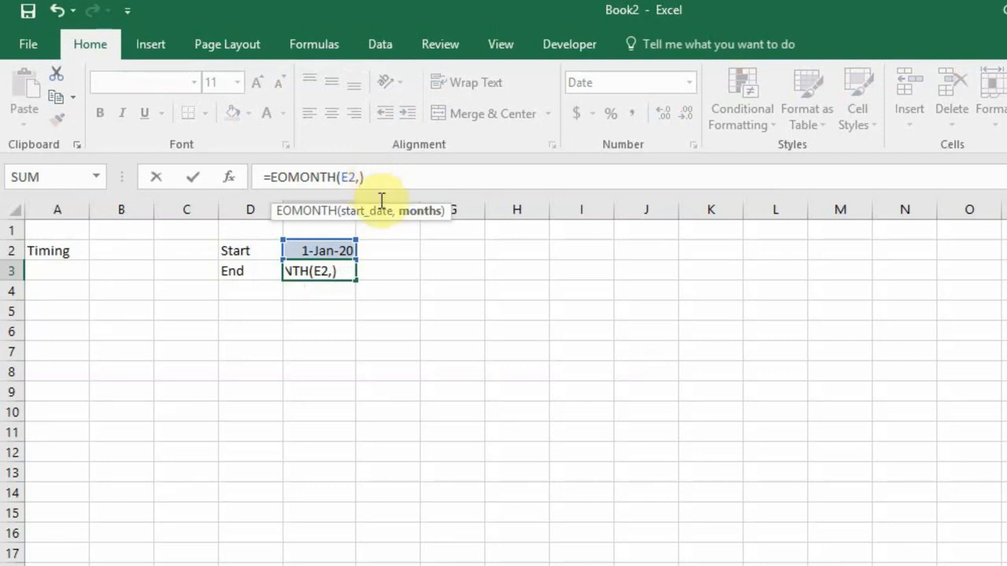
{"action": "type", "text": "0"}
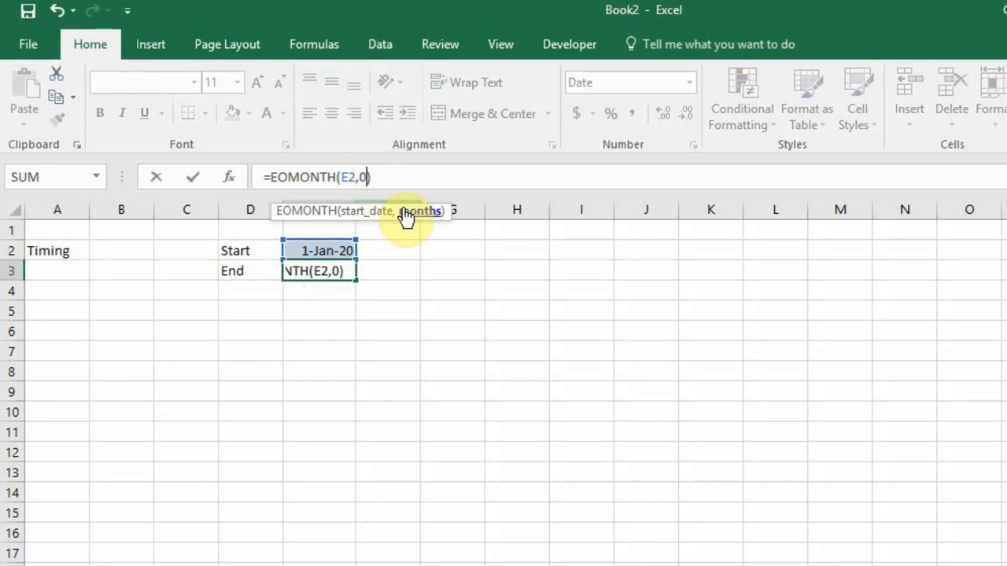
{"action": "key", "text": "Return"}
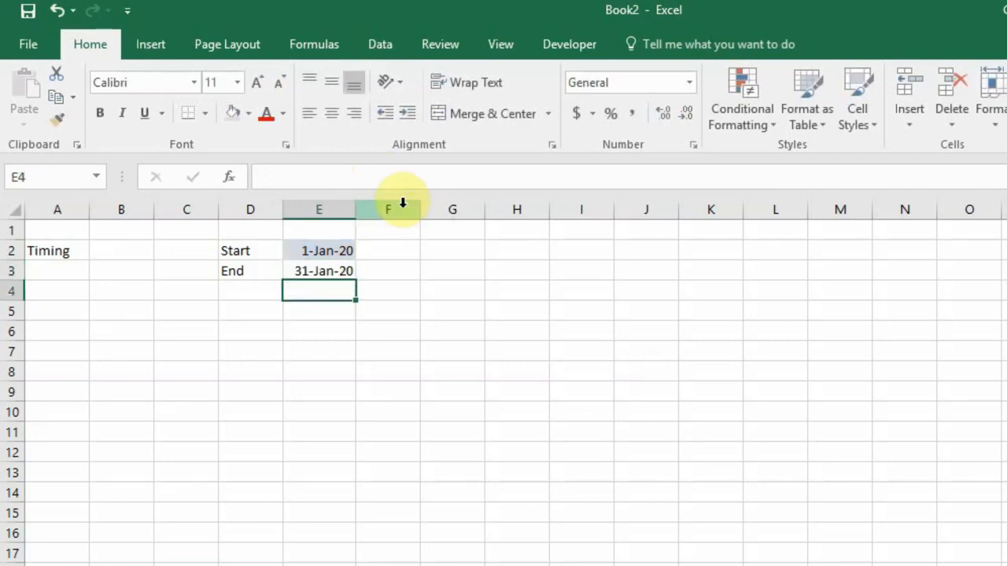
Point out the Start/End labels, their dates, and the rows to fill through column R
{"action": "left_click", "coordinate": [237, 255]}
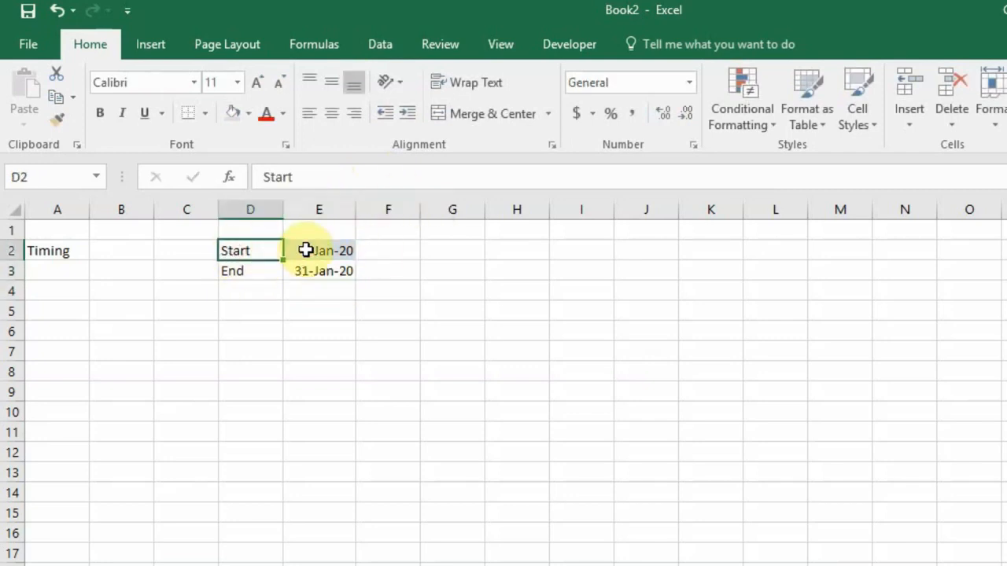
{"action": "left_click", "coordinate": [304, 251]}
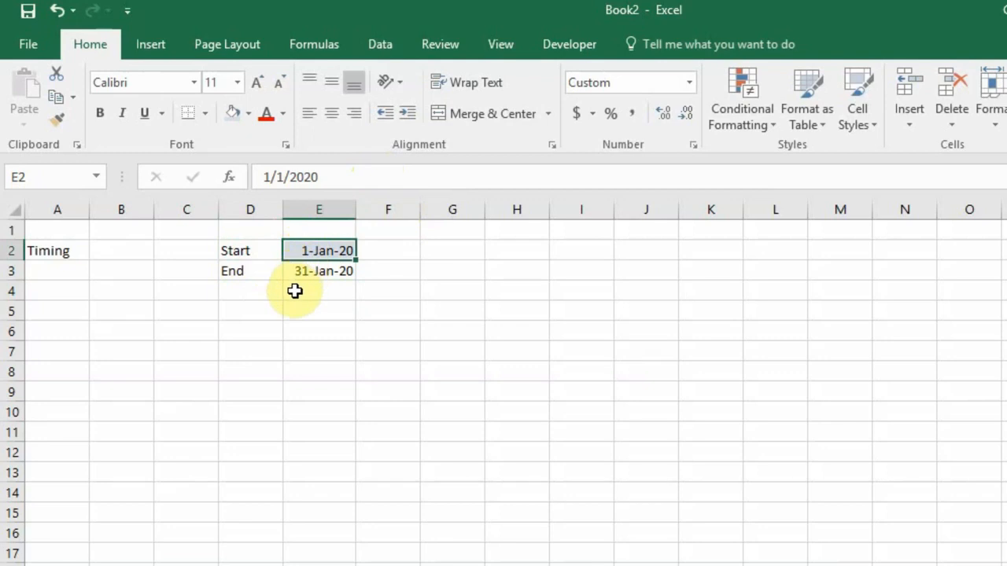
{"action": "left_click", "coordinate": [240, 269]}
{"action": "left_click", "coordinate": [321, 272]}
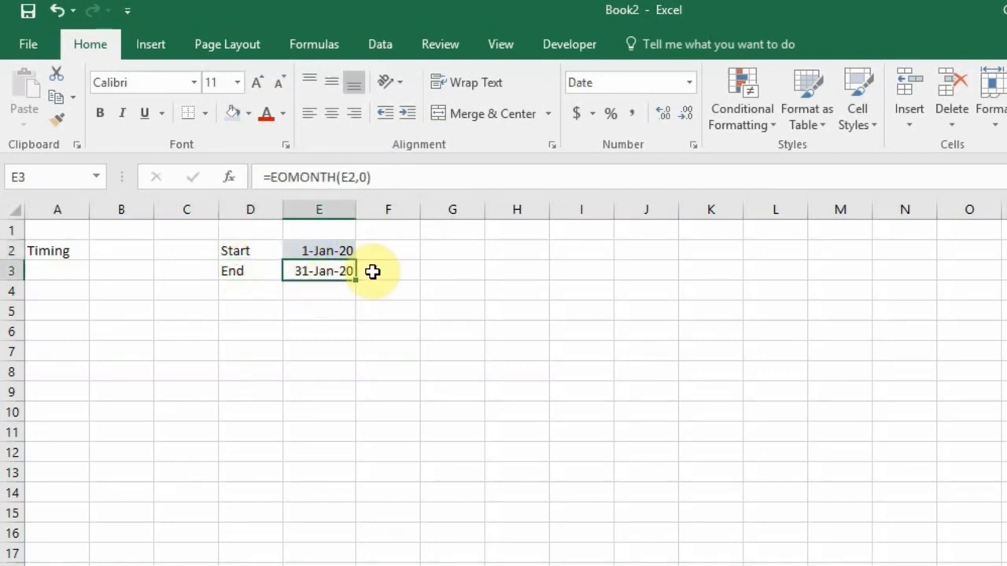
{"action": "left_click_drag", "start_coordinate": [391, 247], "coordinate": [1006, 277]}
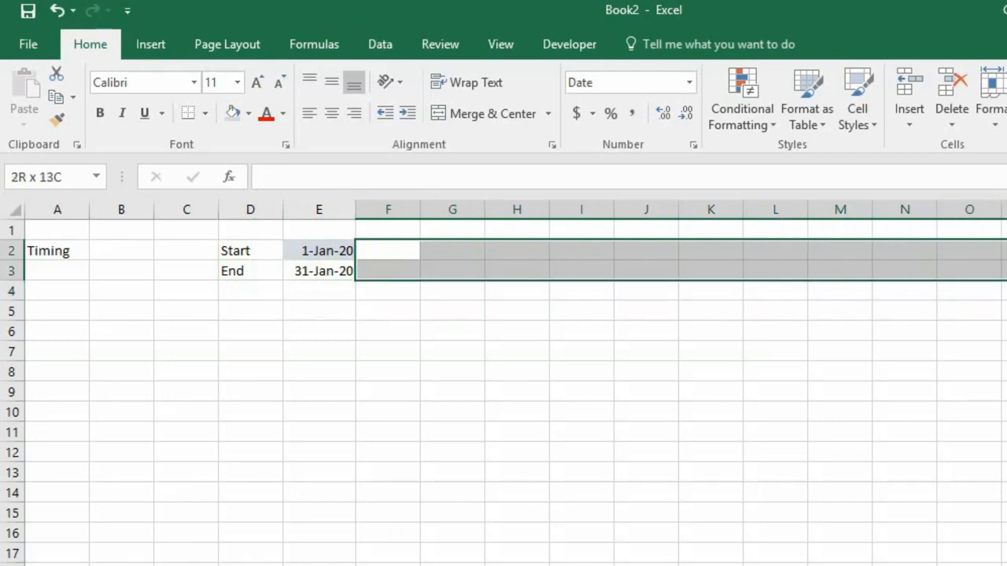
{"action": "left_click_drag", "start_coordinate": [1006, 277], "coordinate": [1006, 277]}
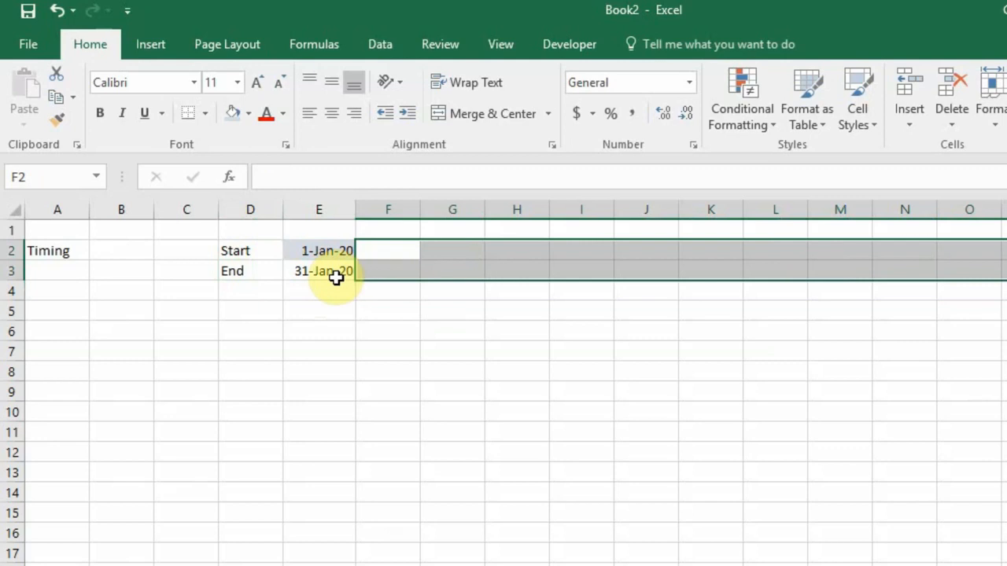
{"action": "left_click", "coordinate": [375, 311]}
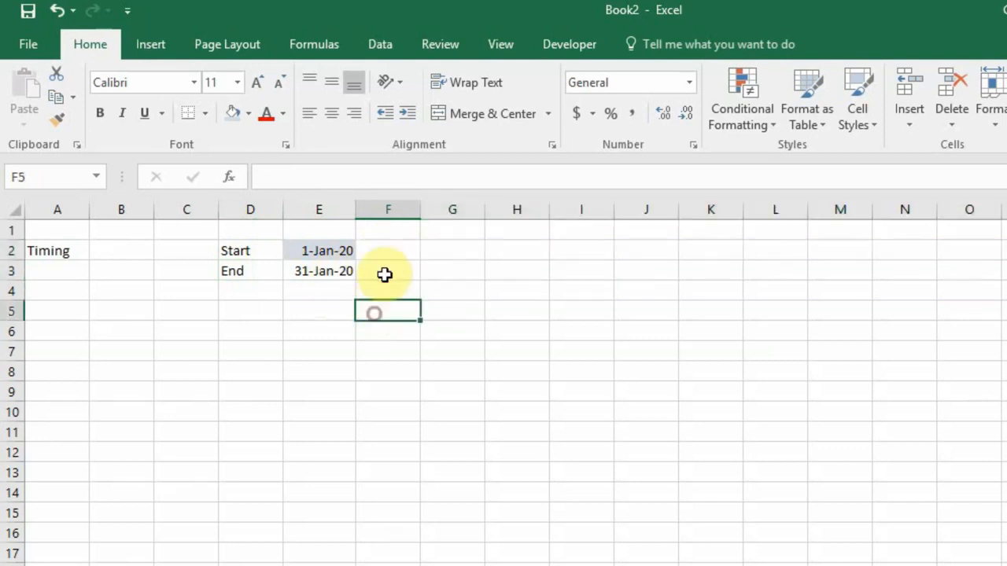
Enter =E3+1 in F2 so February's Start is 1-Feb-20
{"action": "left_click", "coordinate": [394, 249]}
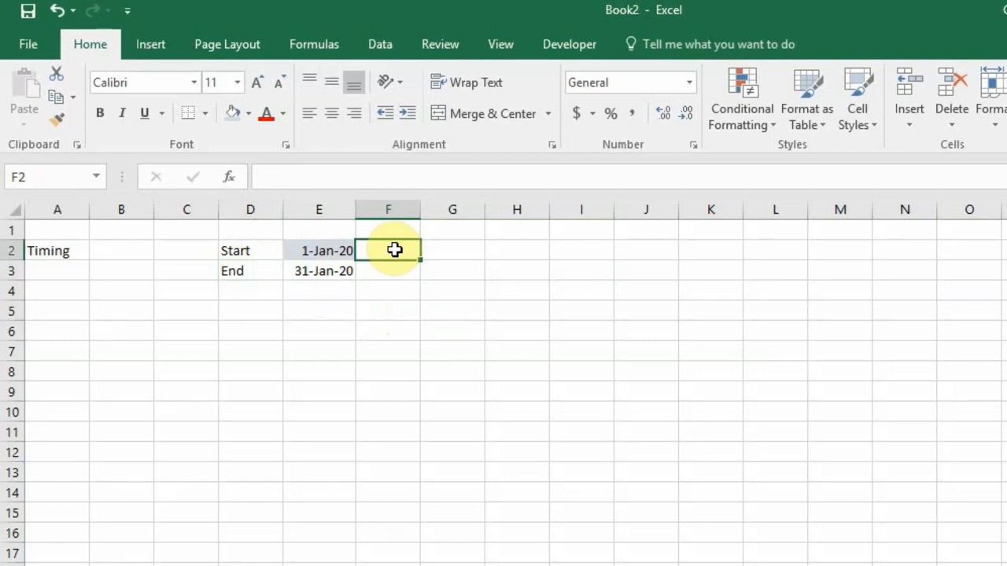
{"action": "type", "text": "="}
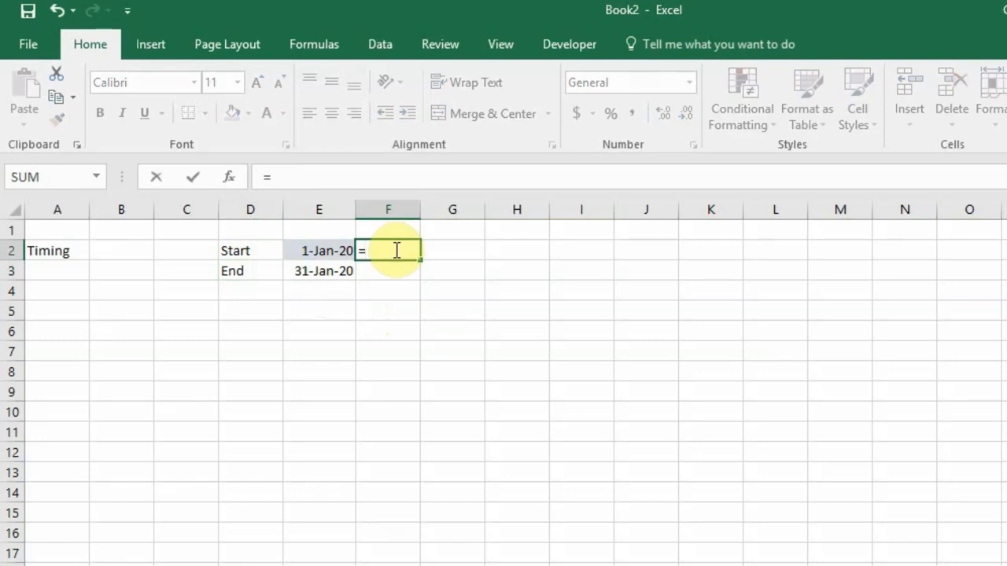
{"action": "left_click", "coordinate": [323, 276]}
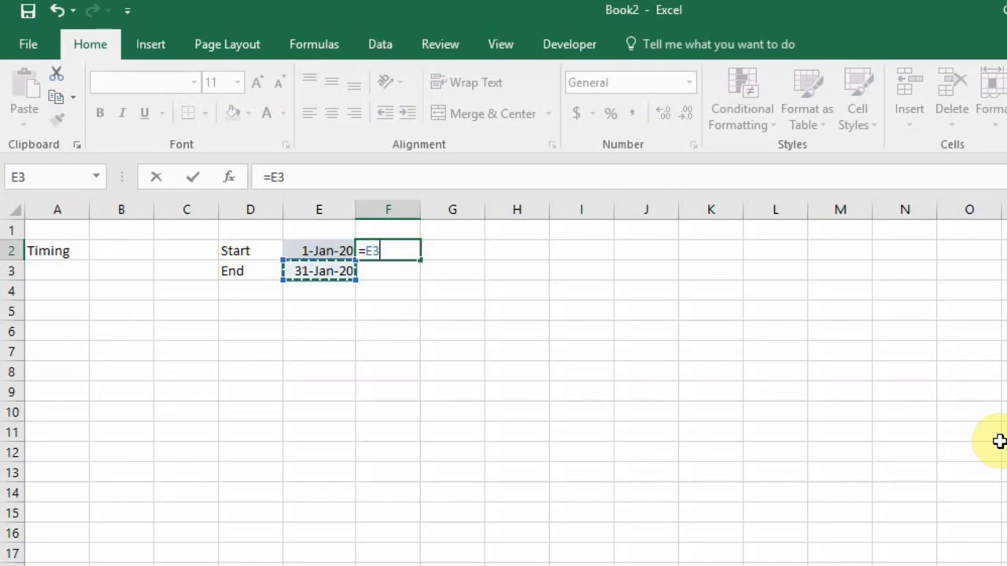
{"action": "type", "text": "+1"}
{"action": "key", "text": "Return"}
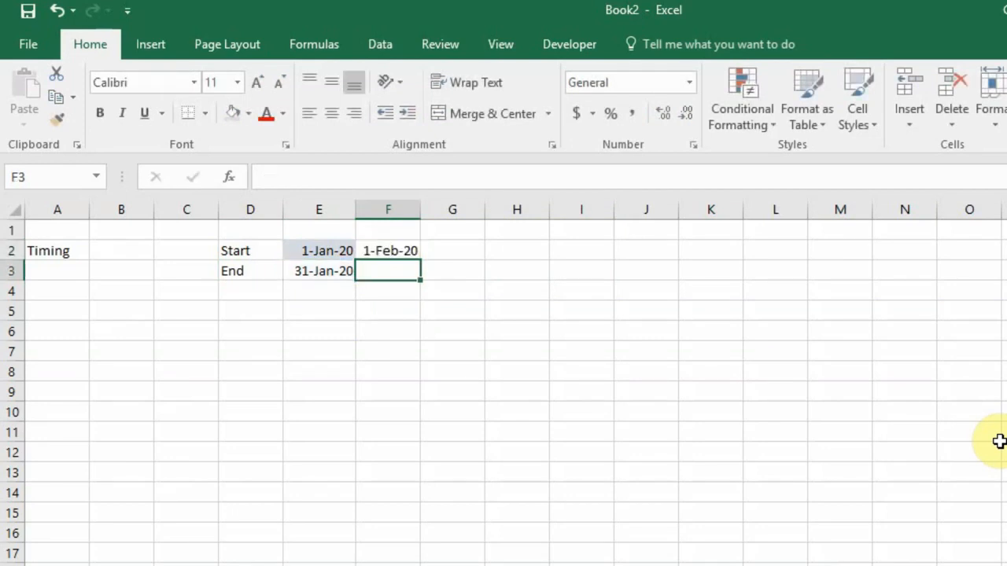
Copy E3's EOMONTH formula into F3 to show 29-Feb-20, and widen column F
{"action": "left_click", "coordinate": [390, 251]}
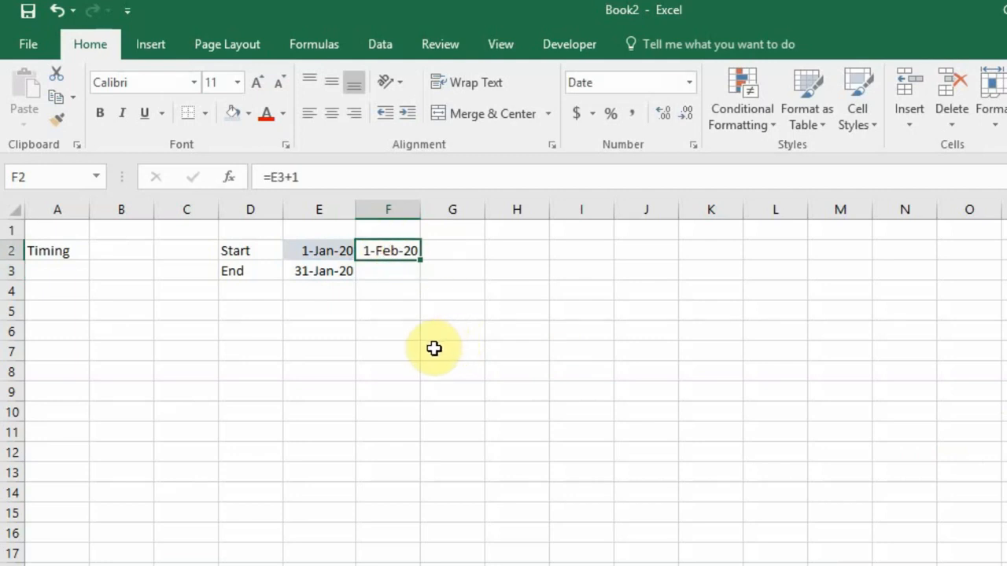
{"action": "left_click", "coordinate": [383, 270]}
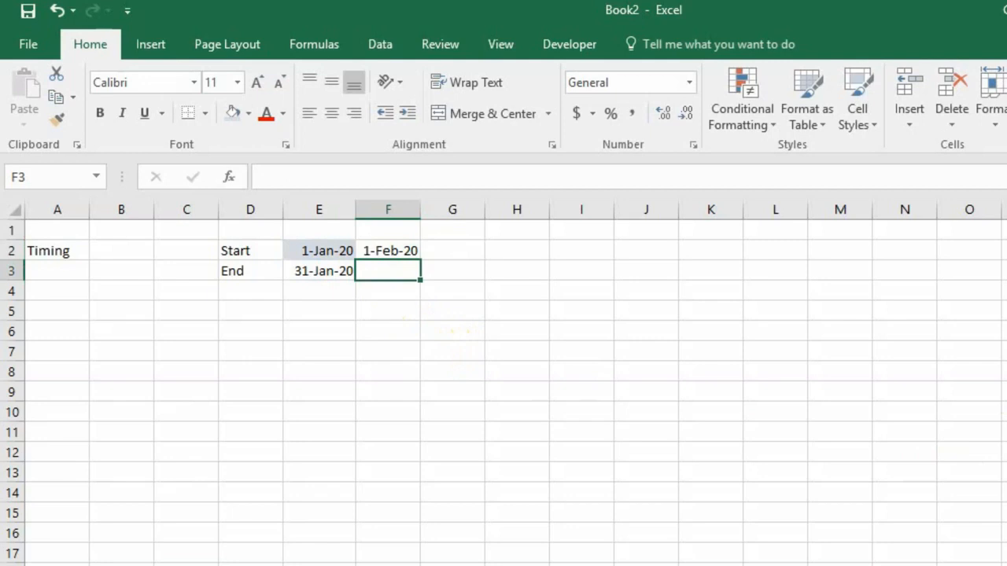
{"action": "left_click", "coordinate": [330, 281]}
{"action": "left_click_drag", "start_coordinate": [358, 280], "coordinate": [417, 285]}
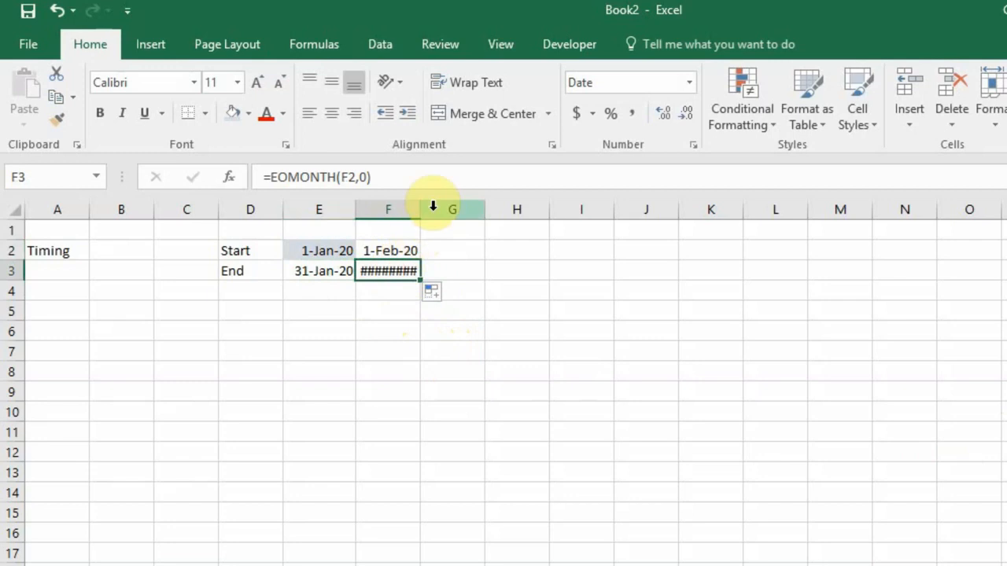
{"action": "left_click_drag", "start_coordinate": [420, 209], "coordinate": [440, 214]}
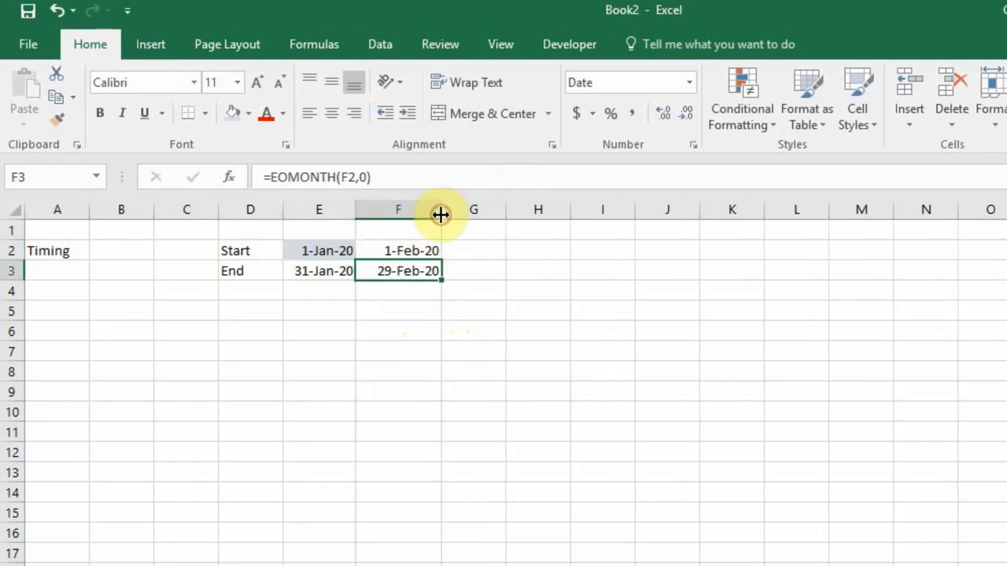
{"action": "left_click", "coordinate": [397, 308]}
{"action": "left_click", "coordinate": [396, 268]}
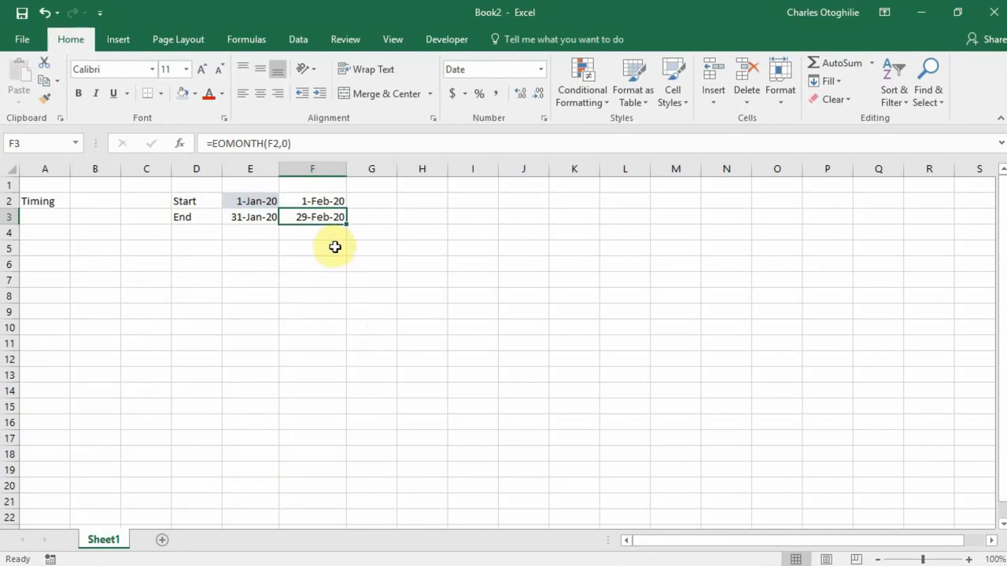
Fill the Start/End formulas right through column P and delete the surplus column Q
{"action": "left_click_drag", "start_coordinate": [328, 204], "coordinate": [892, 230]}
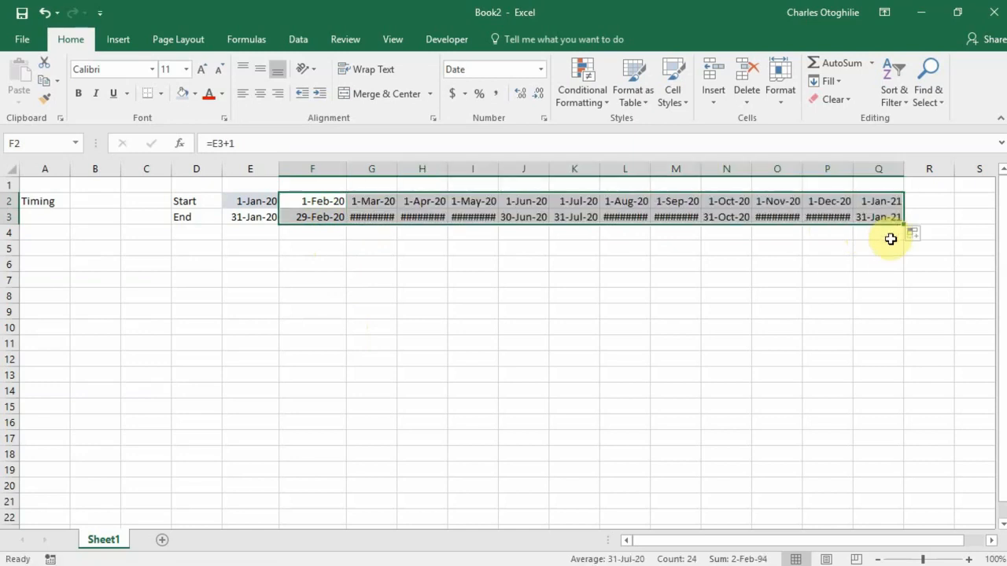
{"action": "left_click", "coordinate": [881, 166]}
{"action": "right_click", "coordinate": [881, 167]}
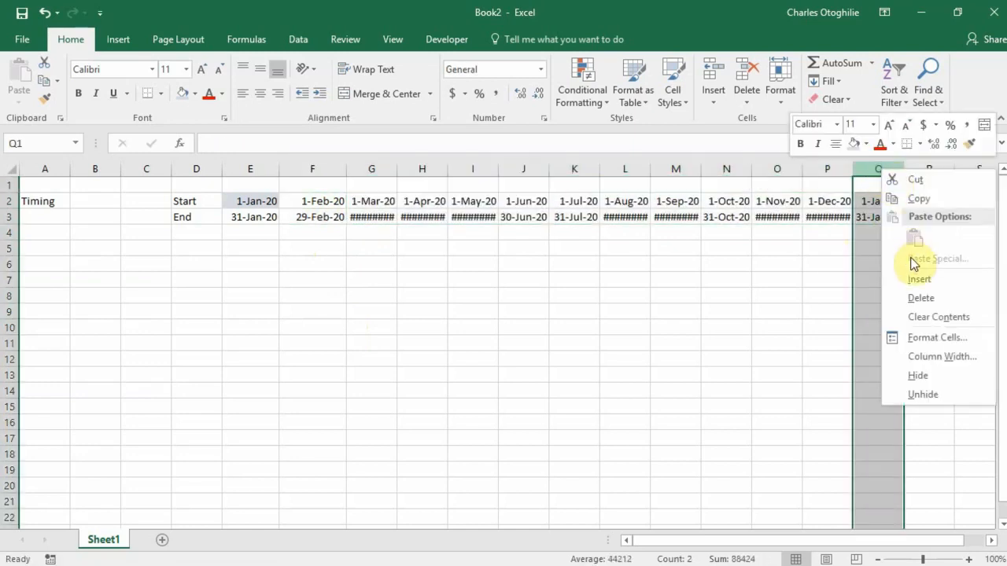
{"action": "left_click", "coordinate": [920, 298]}
{"action": "left_click", "coordinate": [832, 230]}
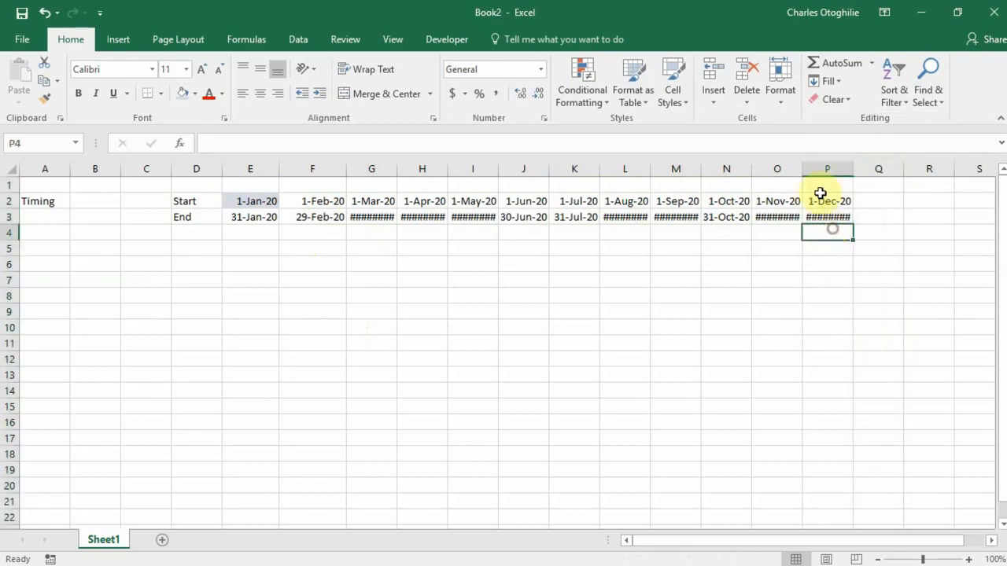
Autofit columns F through P so every date is fully visible
{"action": "left_click_drag", "start_coordinate": [827, 169], "coordinate": [314, 184]}
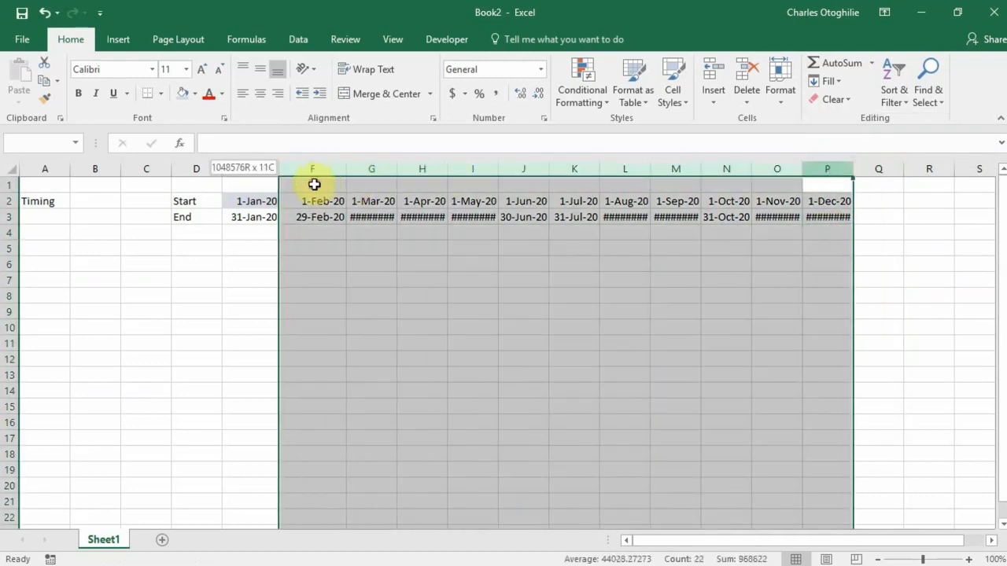
{"action": "double_click", "coordinate": [853, 169]}
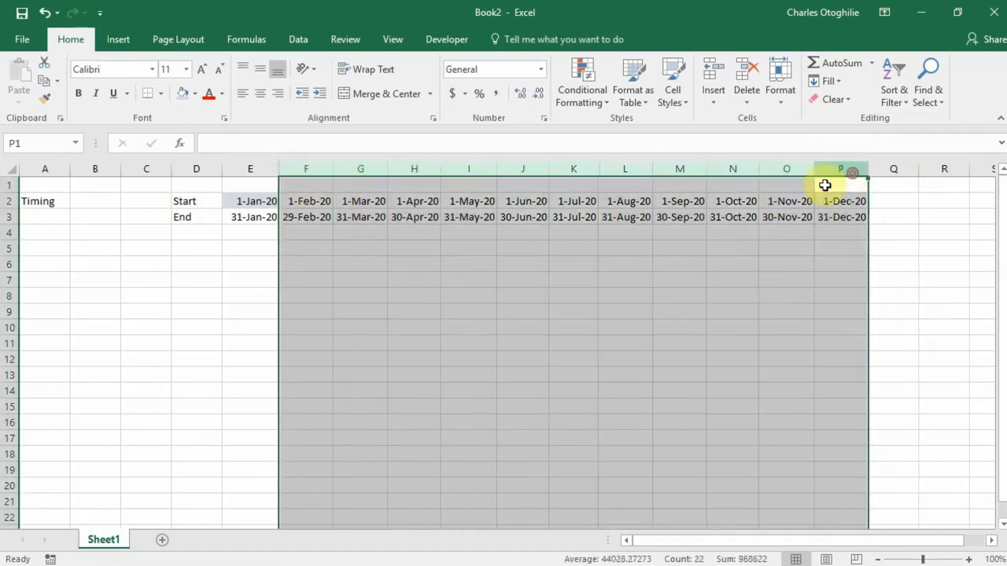
{"action": "left_click", "coordinate": [299, 264]}
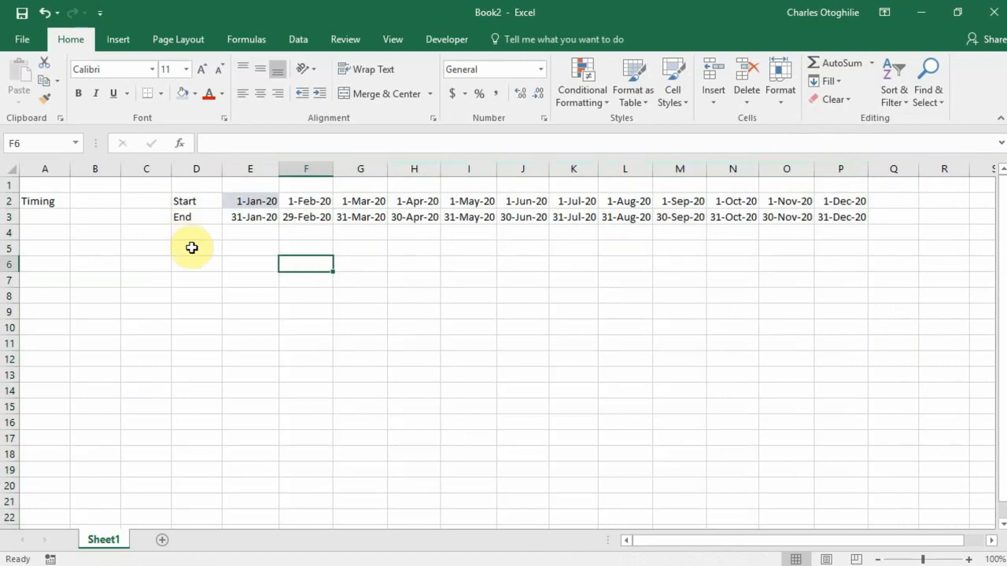
Change the first Start date in E2 to 1/1/2021
{"action": "left_click", "coordinate": [247, 201]}
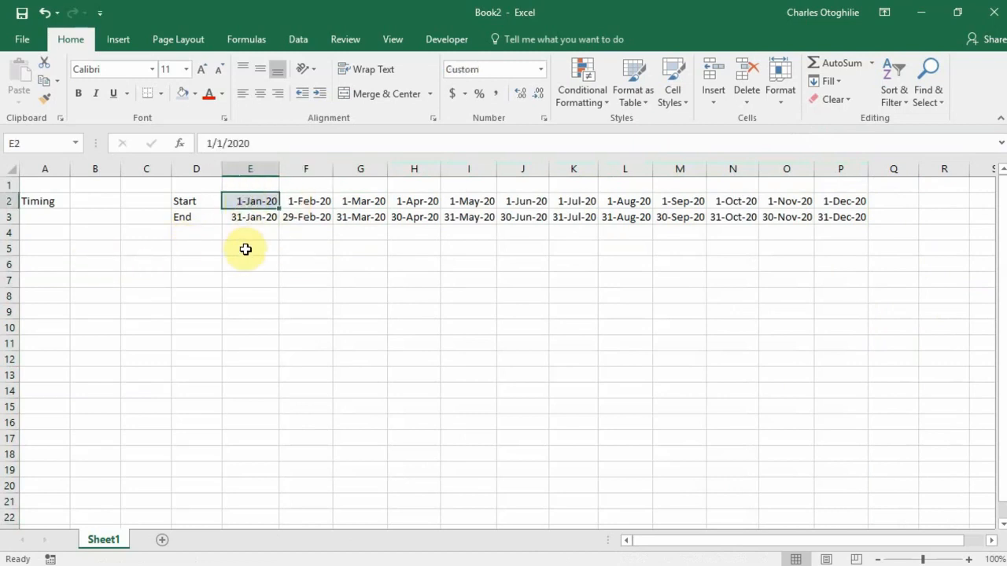
{"action": "left_click", "coordinate": [260, 143]}
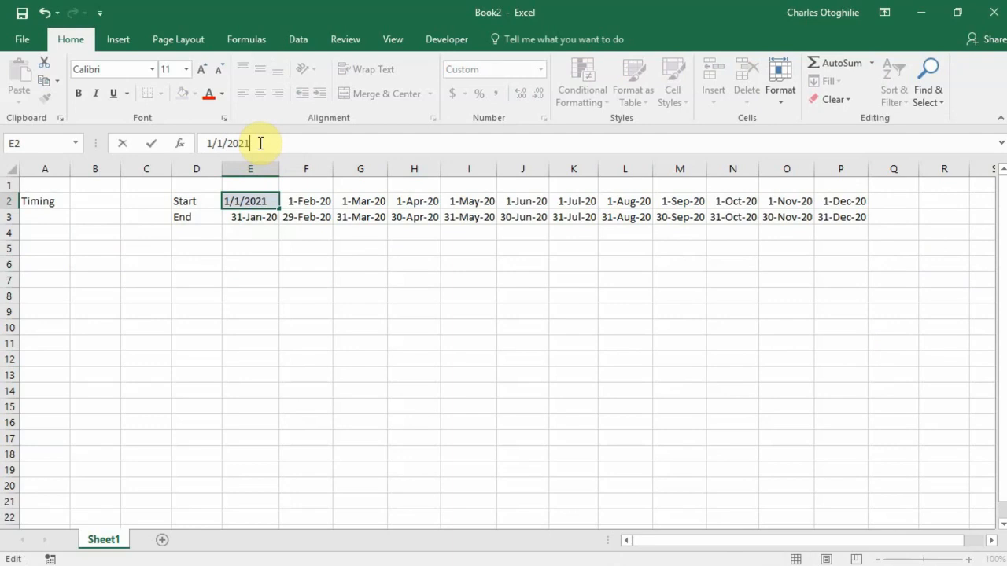
{"action": "key", "text": "Return"}
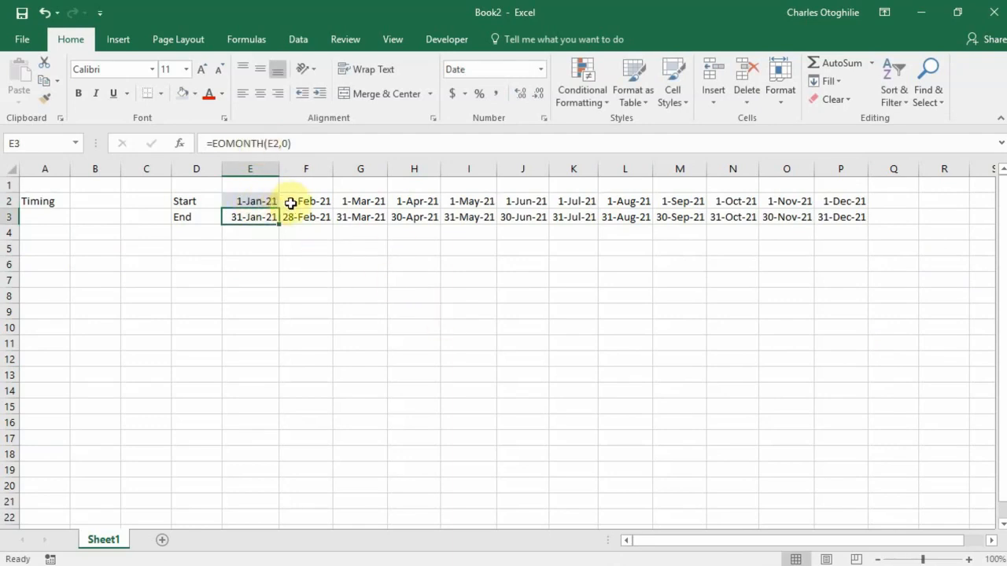
Check the recalculated Start and End formulas in P2, G3, F2 and F3
{"action": "left_click", "coordinate": [843, 205]}
{"action": "left_click", "coordinate": [523, 230]}
{"action": "left_click", "coordinate": [359, 217]}
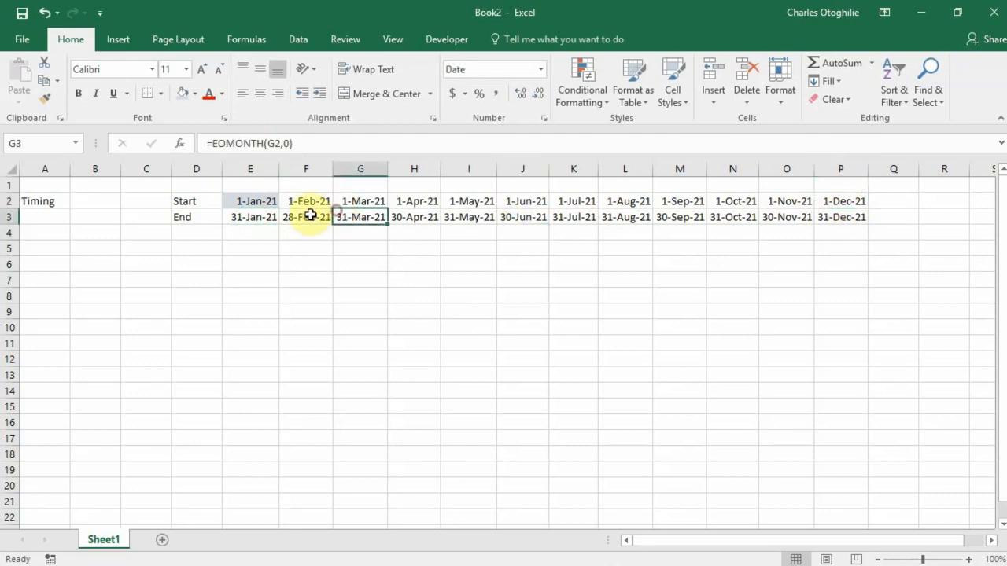
{"action": "left_click", "coordinate": [306, 217]}
{"action": "left_click", "coordinate": [307, 201]}
{"action": "left_click", "coordinate": [305, 221]}
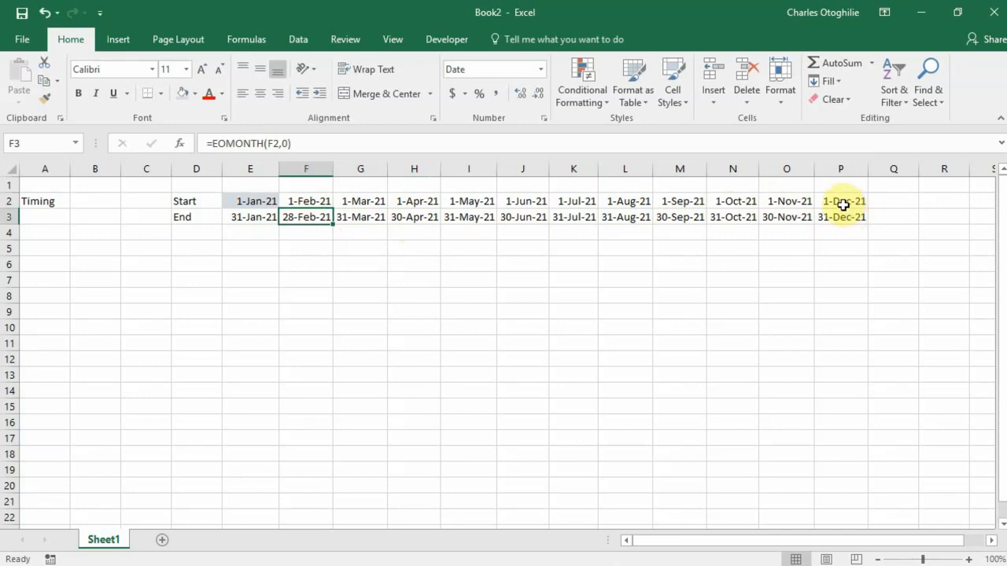
{"action": "left_click", "coordinate": [245, 203]}
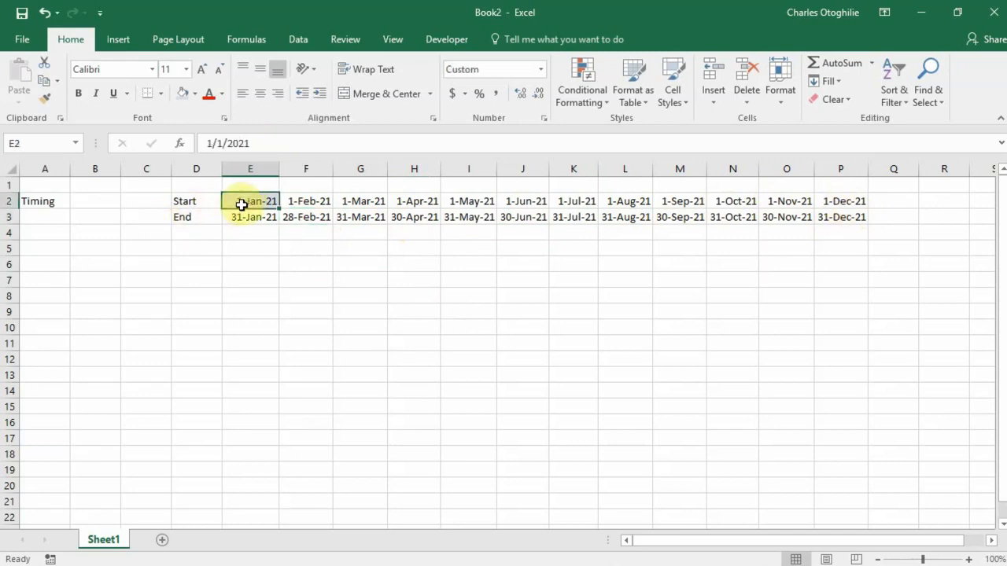
Bold the Timing label in A2, then review the E2 start date and E3 end formula
{"action": "left_click", "coordinate": [42, 203]}
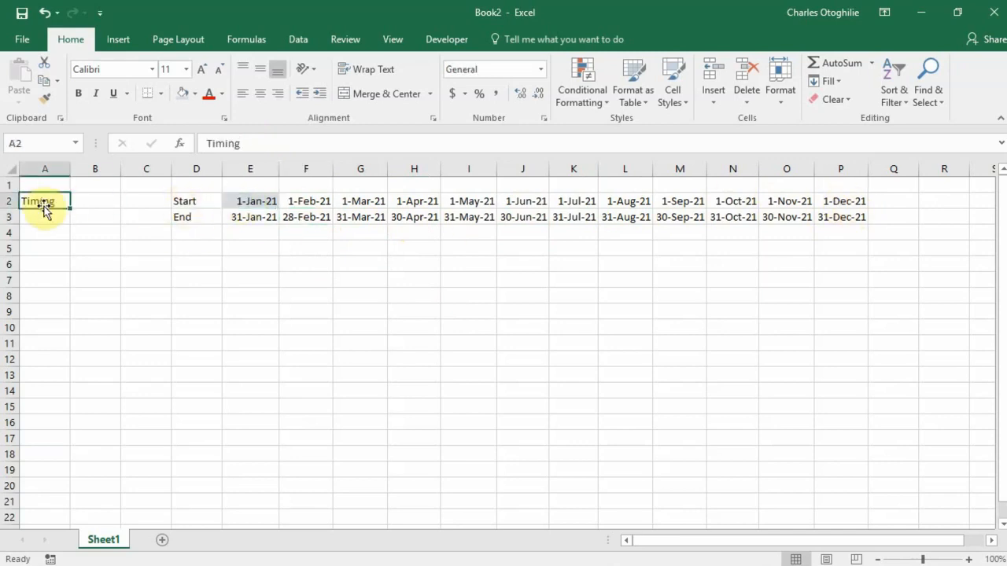
{"action": "key", "text": "ctrl+b"}
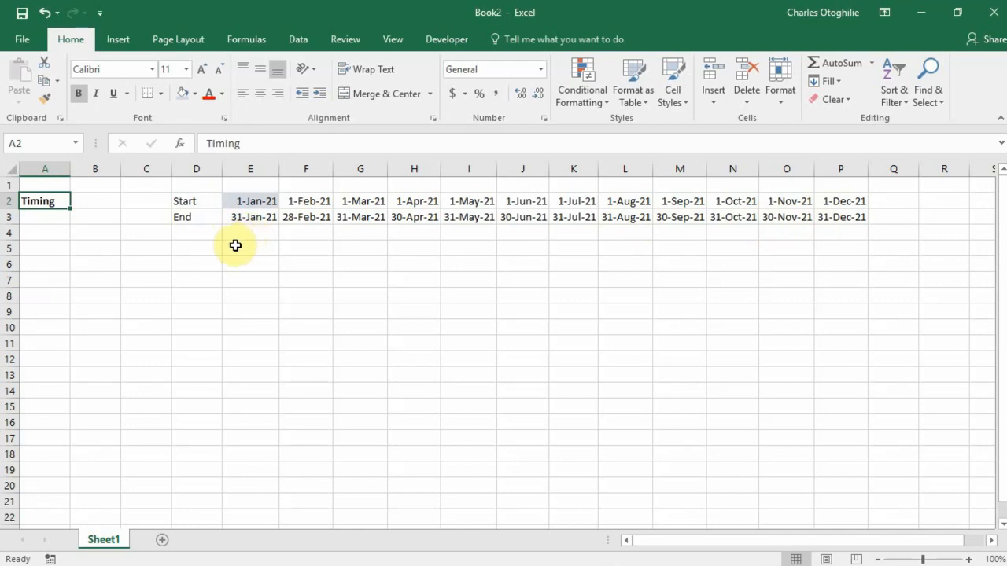
{"action": "left_click", "coordinate": [256, 205]}
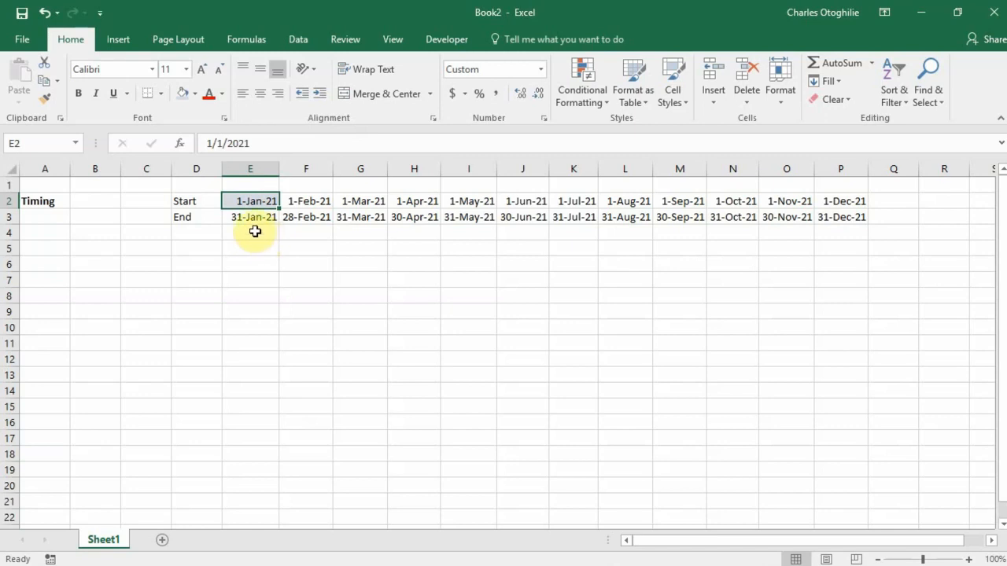
{"action": "left_click", "coordinate": [255, 218]}
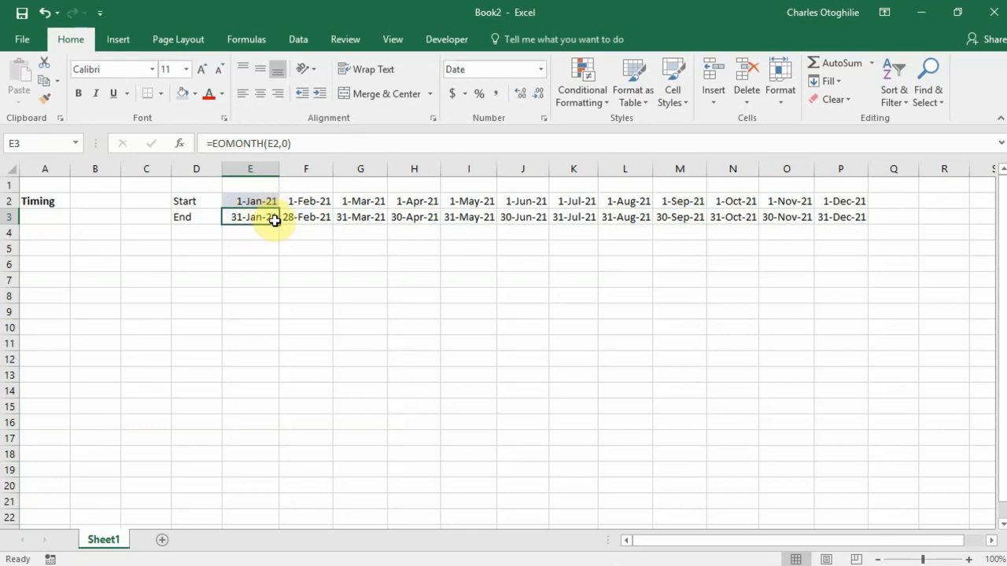
Format the Start and End dates in E2:P3 with the Mar-12 month-year date format
{"action": "left_click_drag", "start_coordinate": [251, 198], "coordinate": [834, 213]}
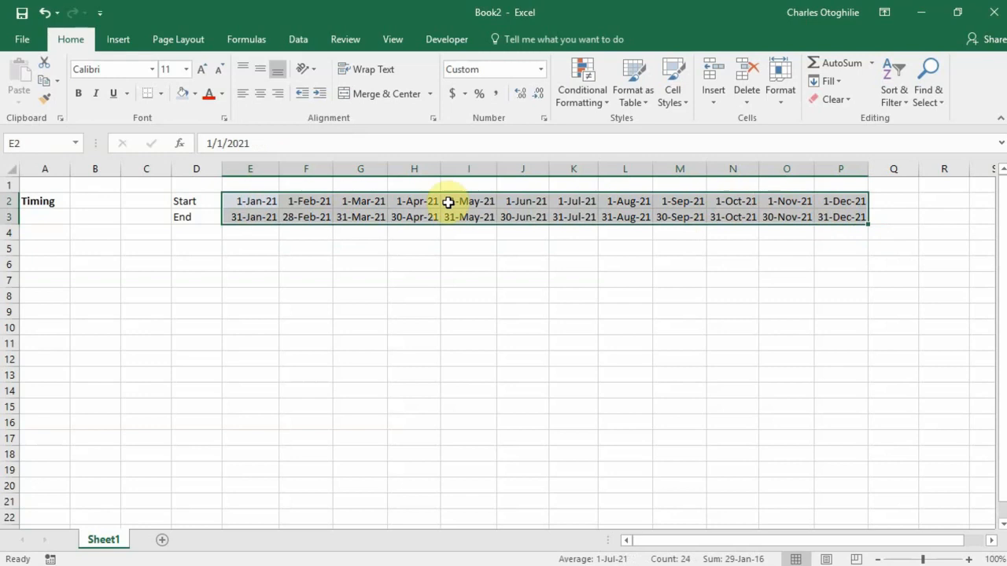
{"action": "left_click", "coordinate": [543, 118]}
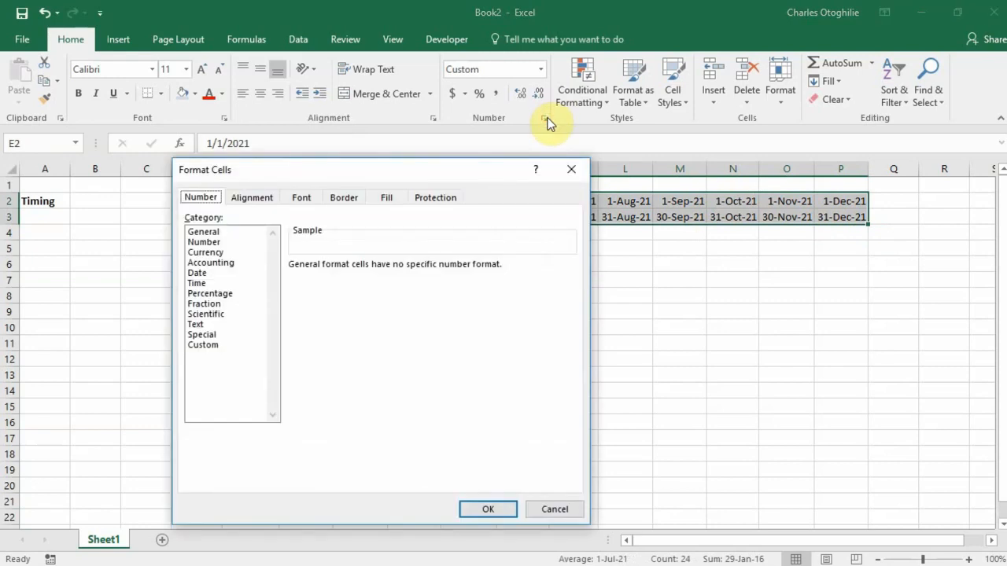
{"action": "left_click", "coordinate": [196, 273]}
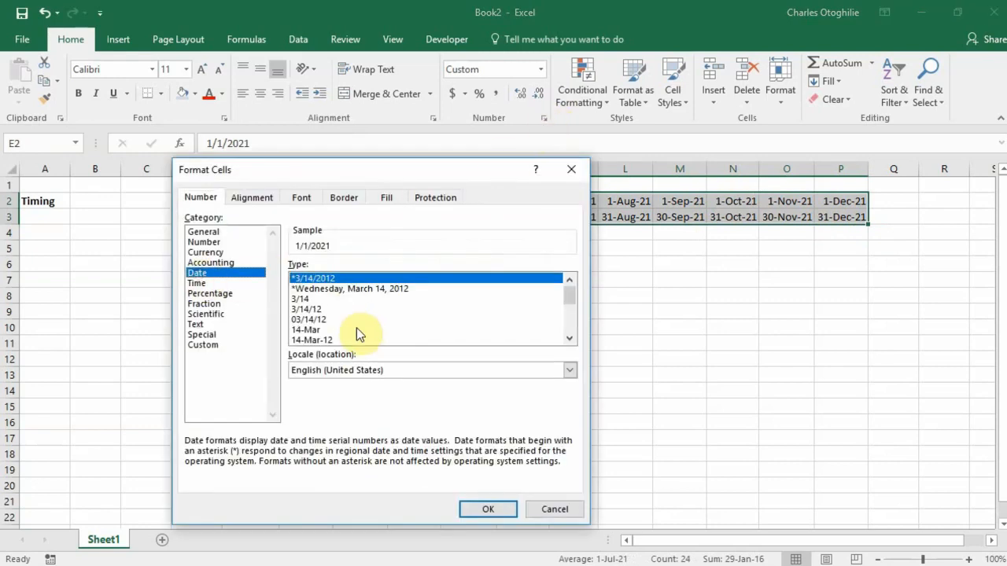
{"action": "left_click", "coordinate": [570, 339]}
{"action": "left_click", "coordinate": [569, 339]}
{"action": "left_click", "coordinate": [570, 339]}
{"action": "left_click", "coordinate": [569, 339]}
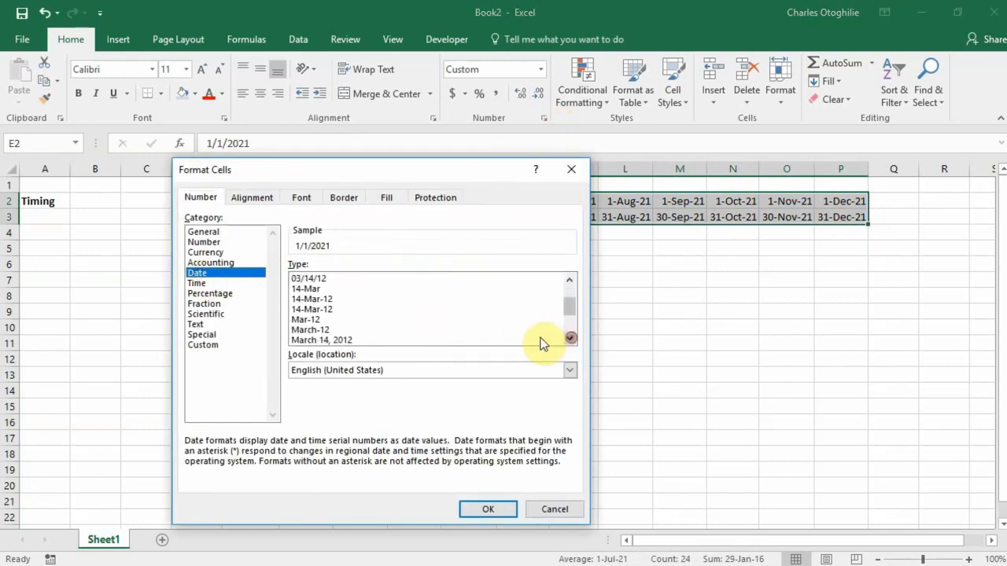
{"action": "left_click", "coordinate": [307, 319]}
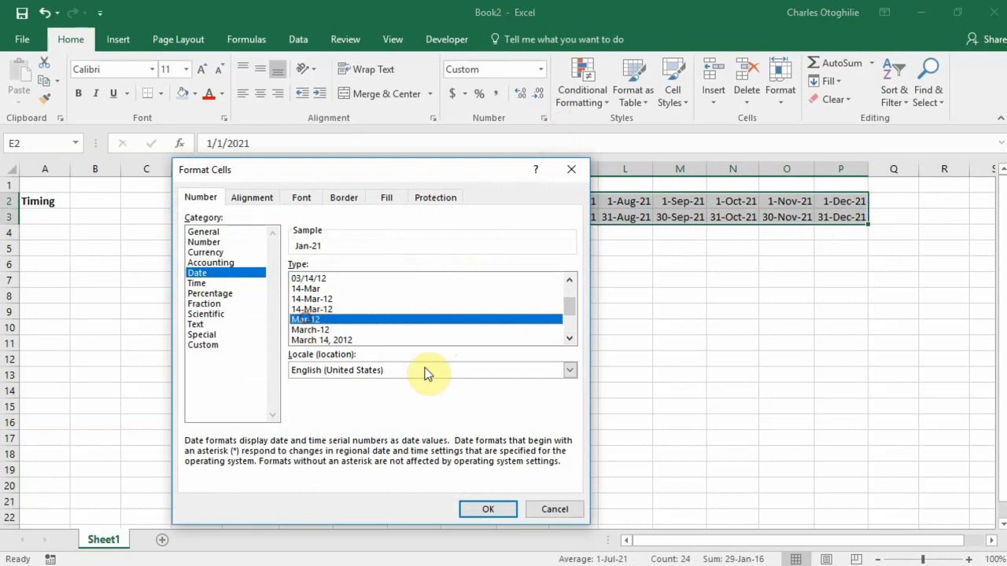
{"action": "left_click", "coordinate": [485, 508]}
Check the end formulas in E3 and H3 and the March start formula in G2
{"action": "left_click", "coordinate": [271, 219]}
{"action": "left_click", "coordinate": [409, 297]}
{"action": "left_click", "coordinate": [354, 232]}
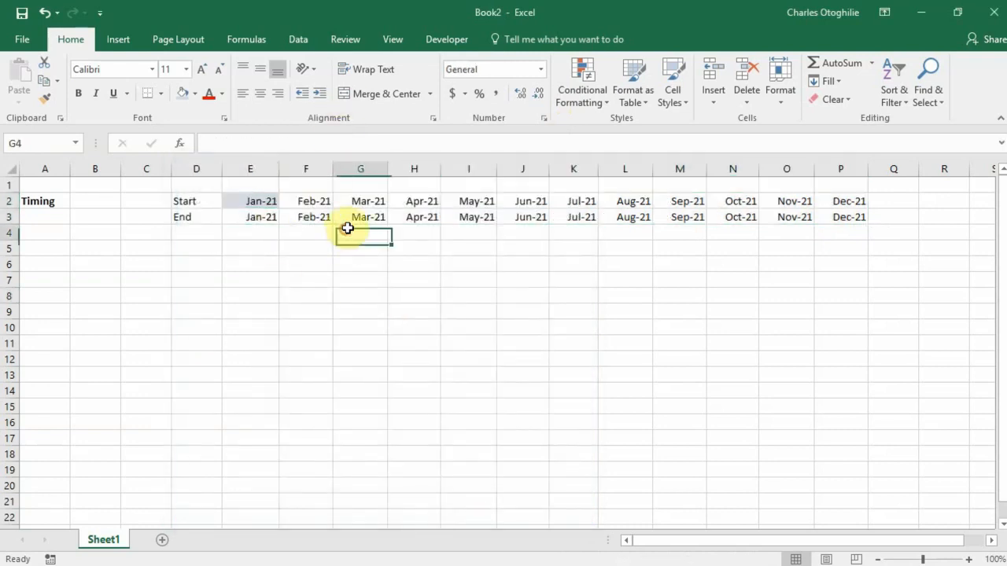
{"action": "left_click", "coordinate": [428, 217]}
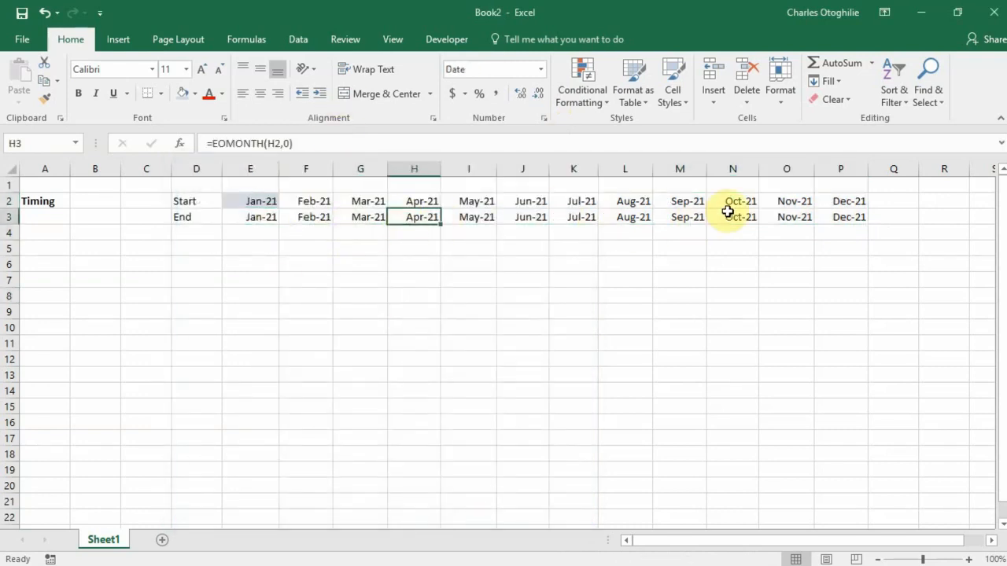
{"action": "left_click", "coordinate": [353, 203]}
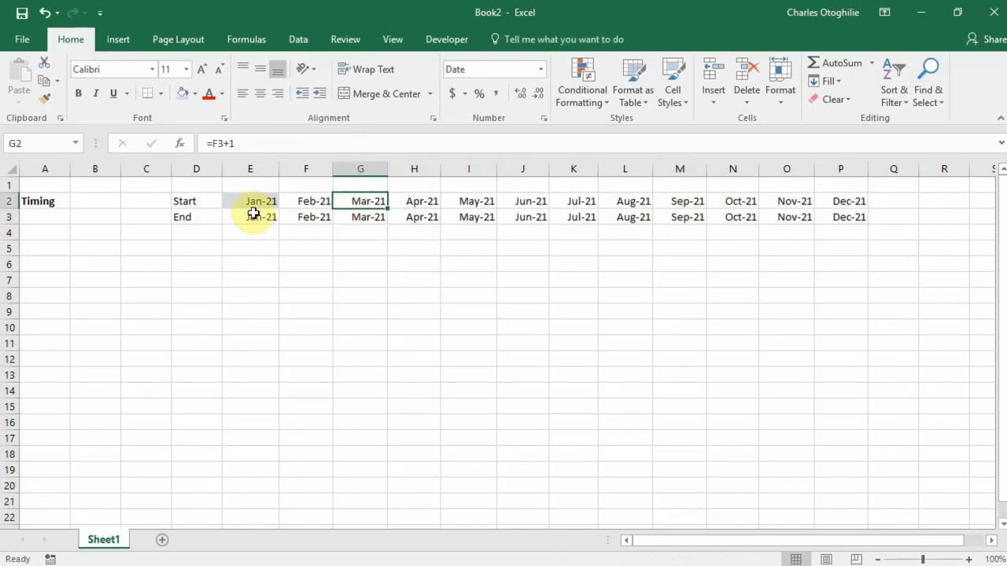